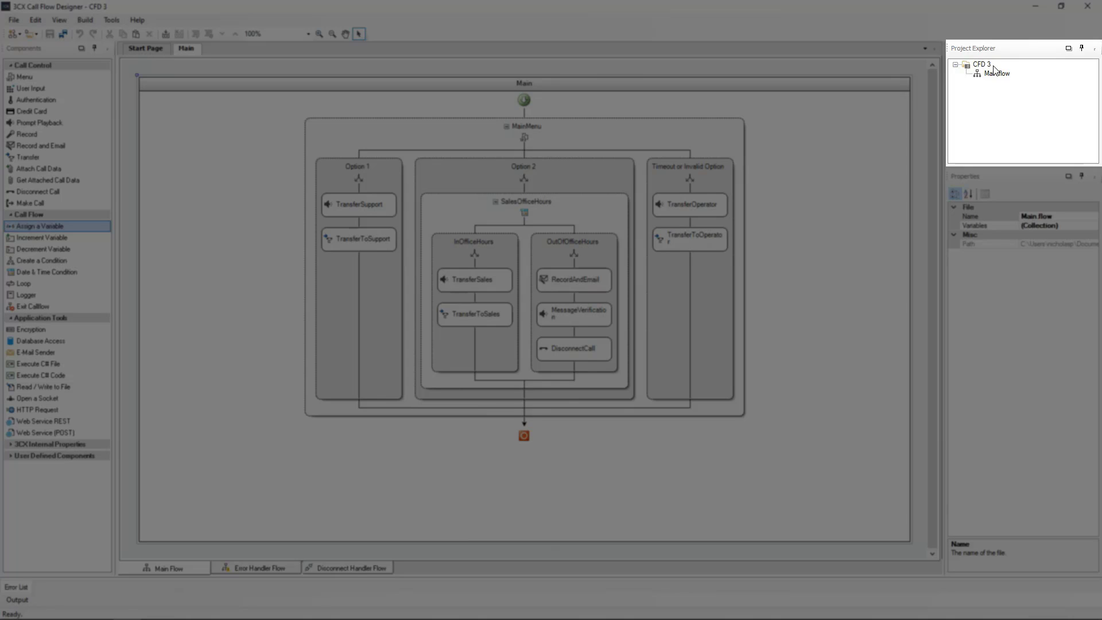
Create a new component named Sales_Option in CFD 3, open it, then return to Main.
right_click(980, 66)
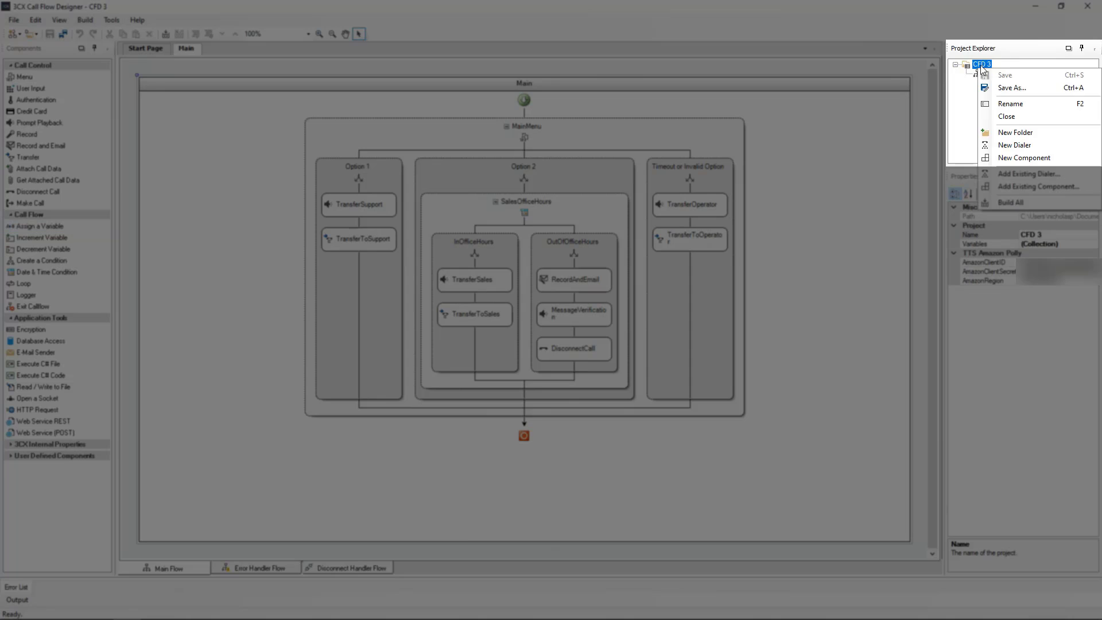
click(999, 161)
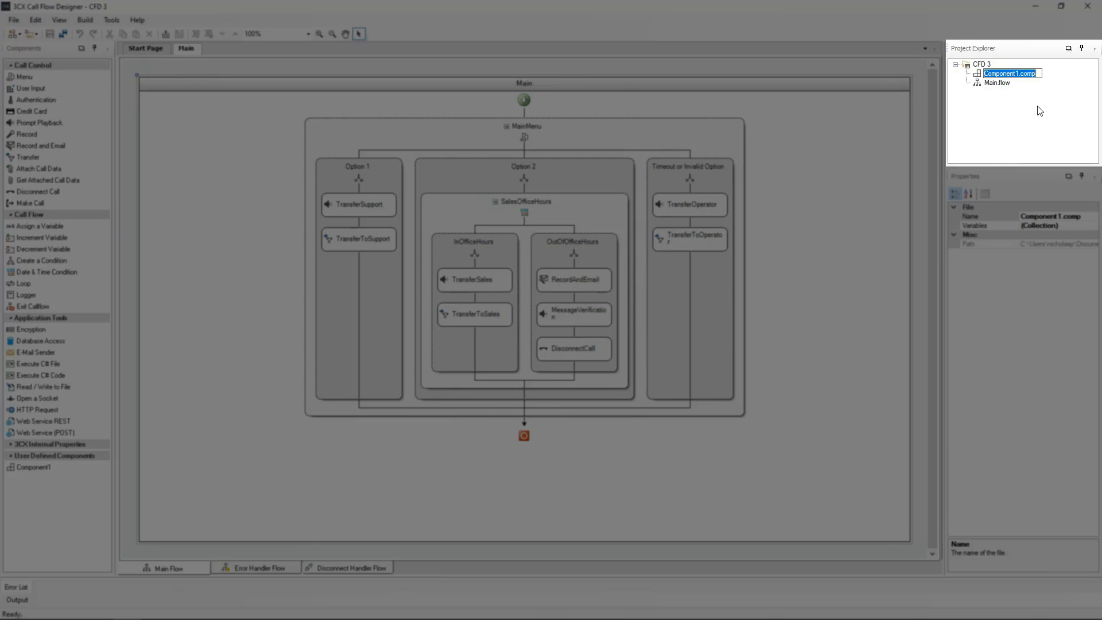
text(Sales_Option)
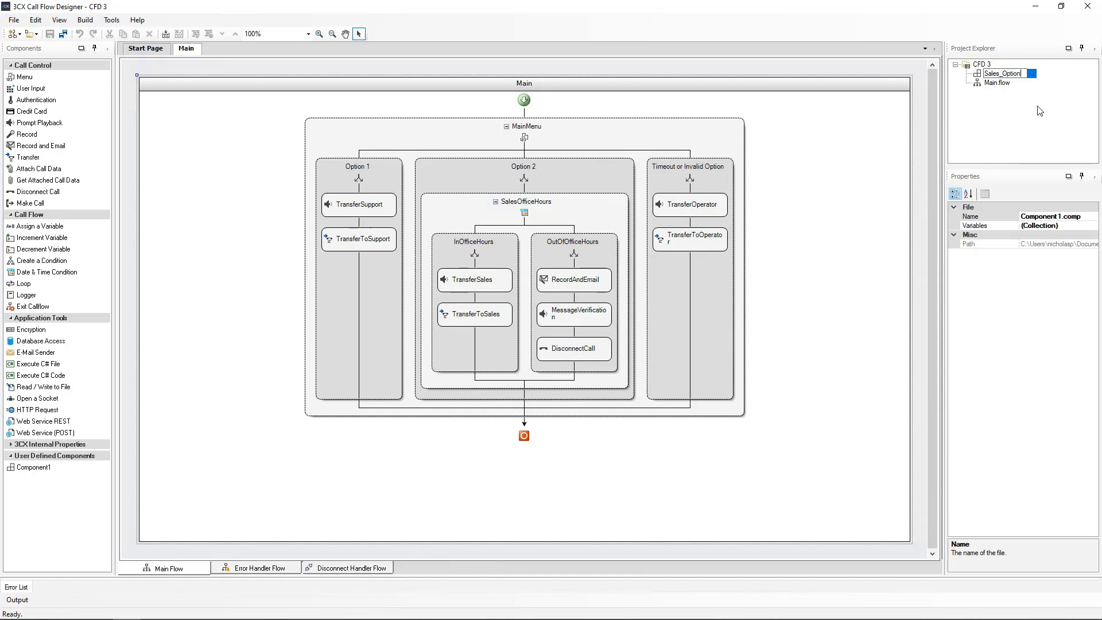
key(Return)
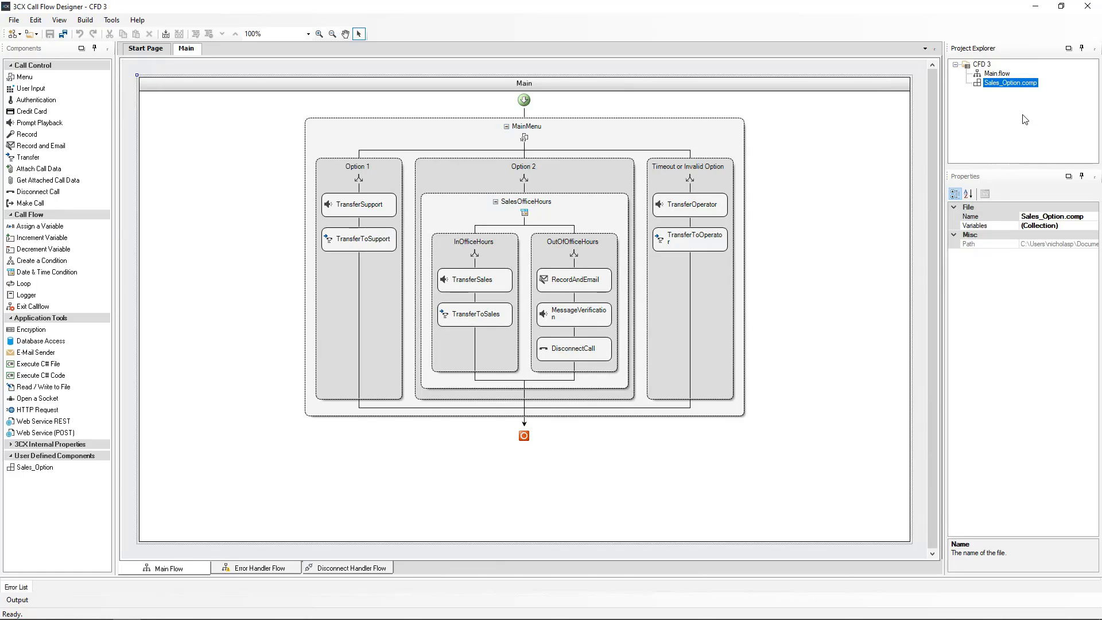
double_click(1010, 83)
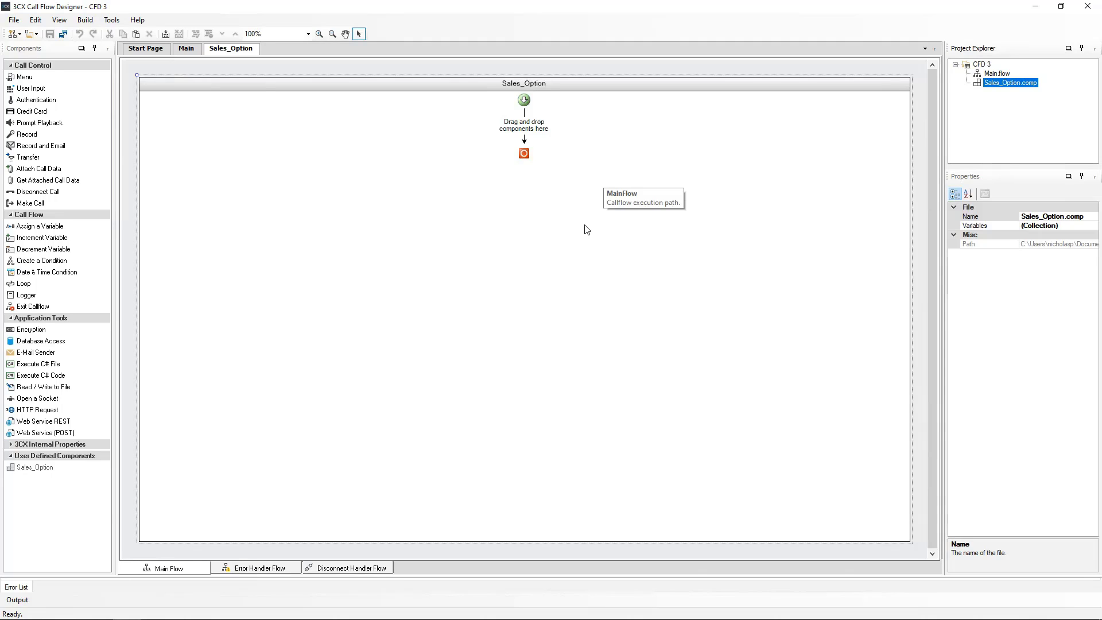
click(182, 50)
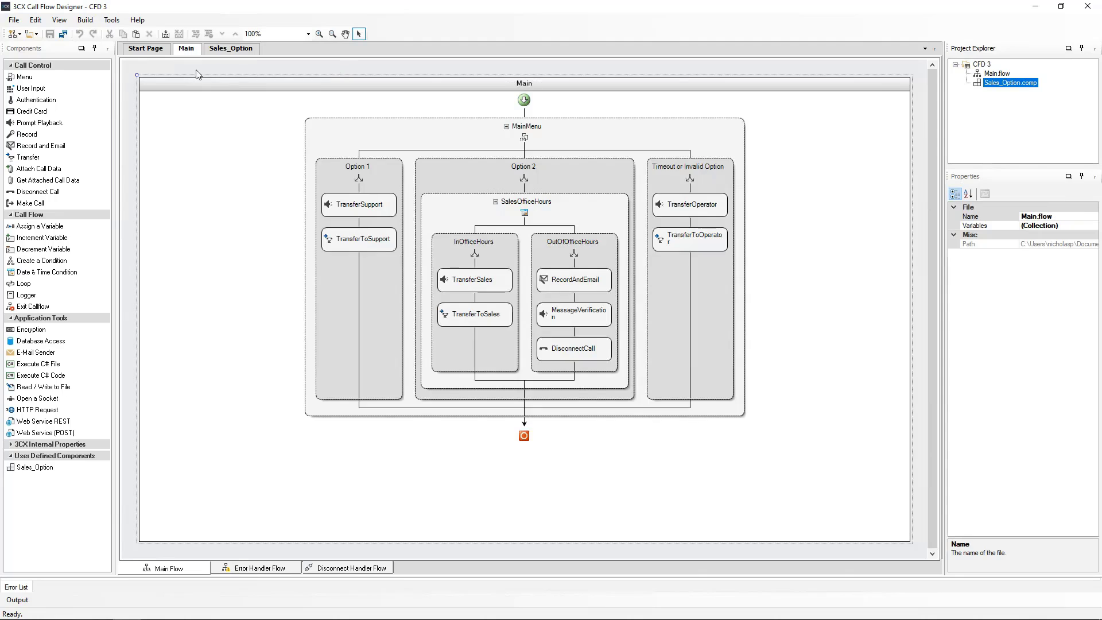
Cut the SalesOfficeHours block from Option 2 and paste it into the Sales_Option flow.
right_click(542, 207)
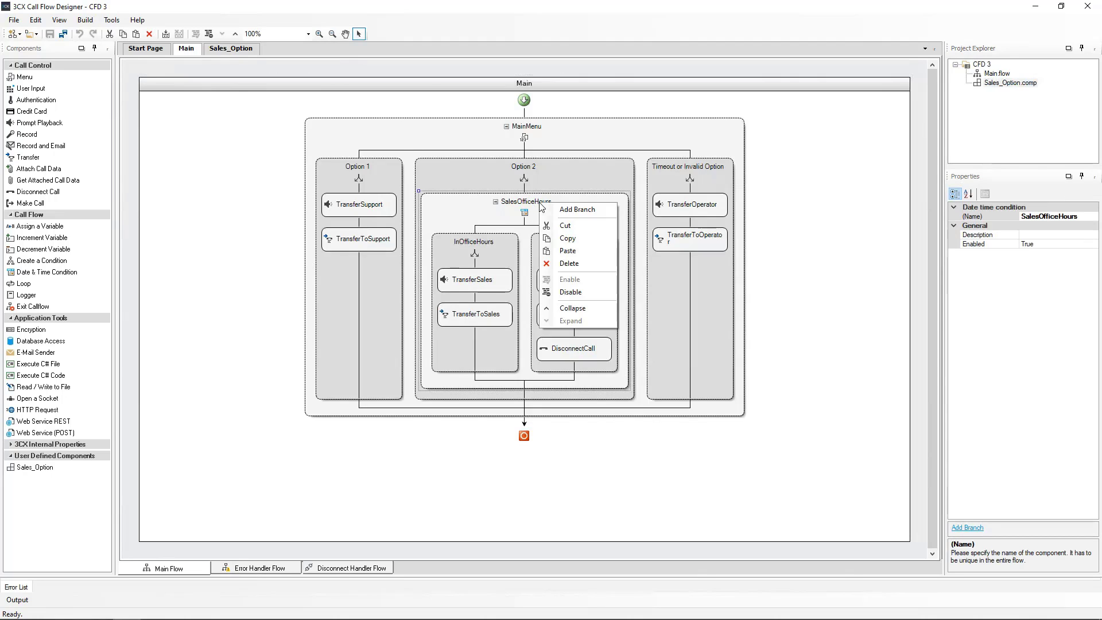
click(555, 228)
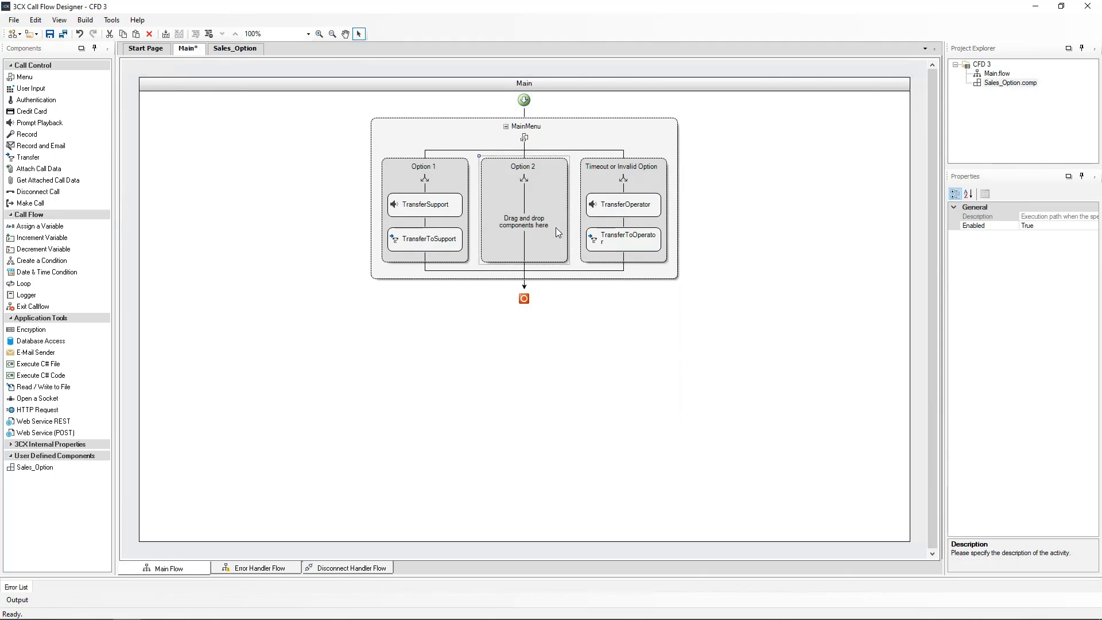
click(239, 50)
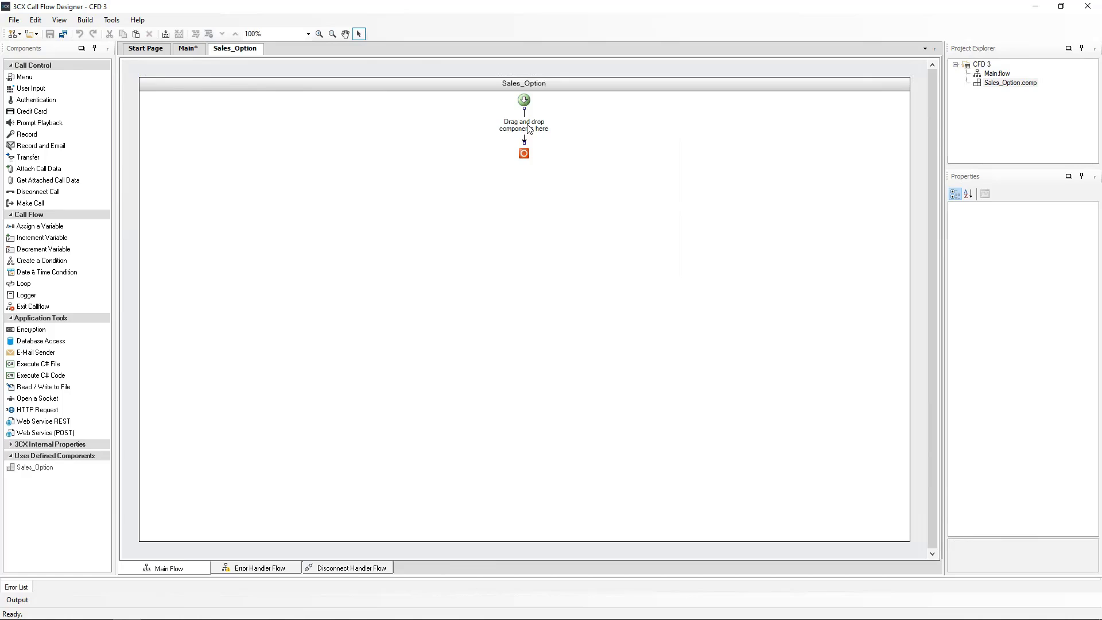
key(ctrl+v)
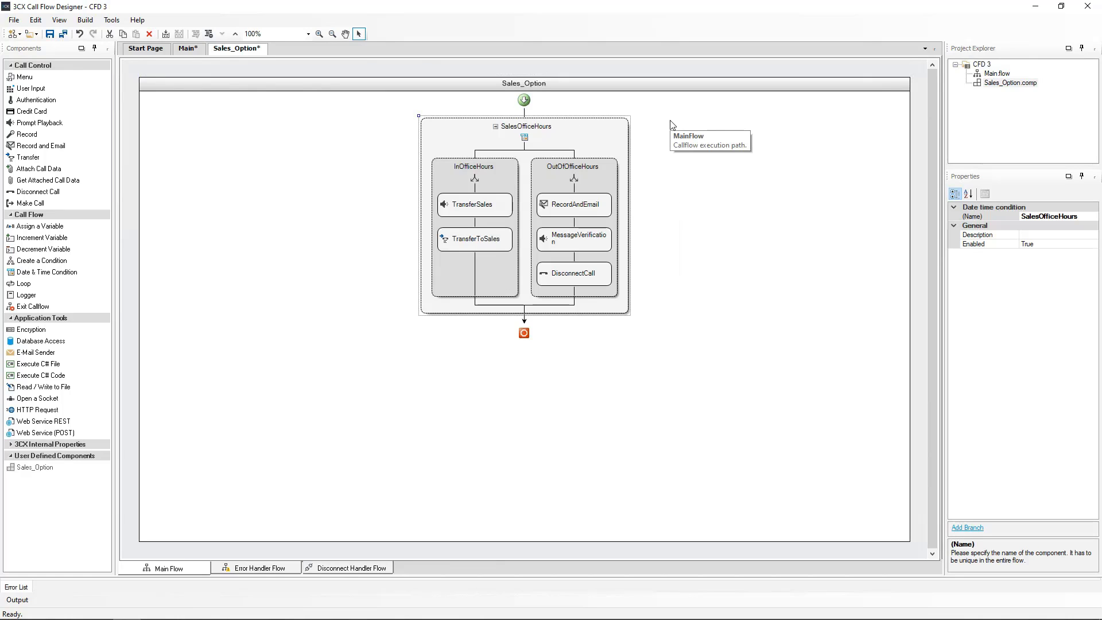
key(ctrl+Tab)
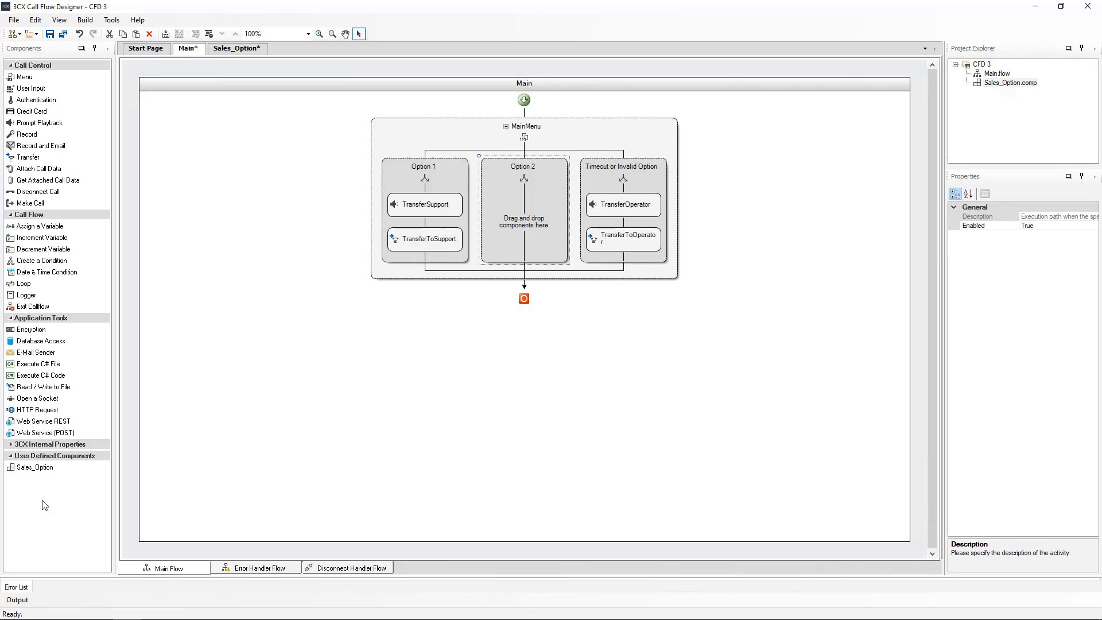
Place the Sales_Option component in MainMenu's Option 2 branch and open its flow.
click(31, 472)
drag(31, 476, 531, 228)
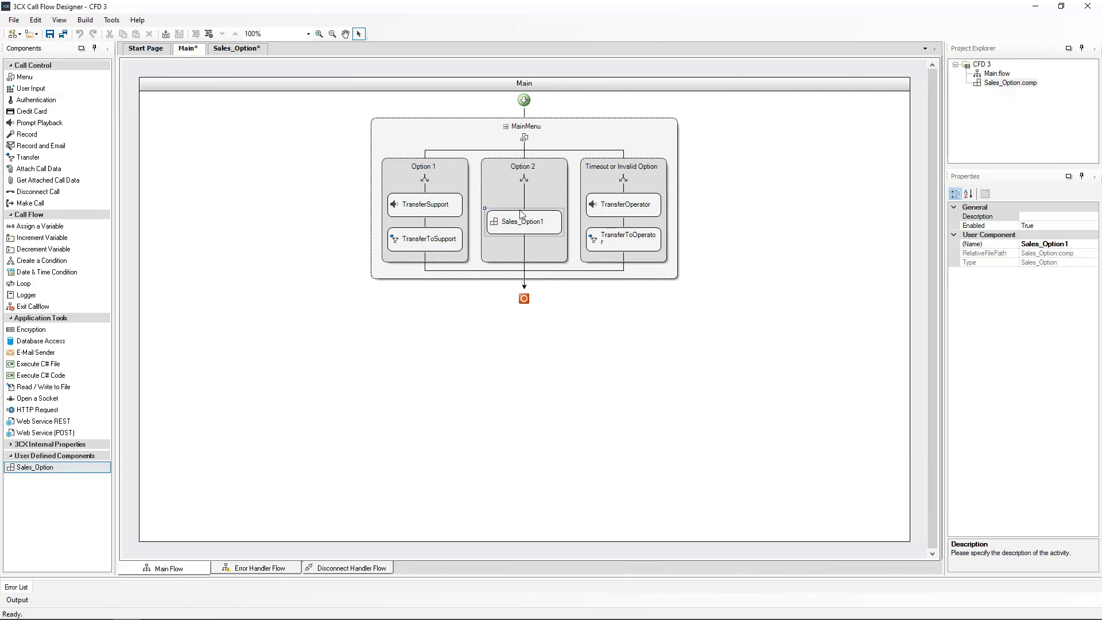
double_click(521, 222)
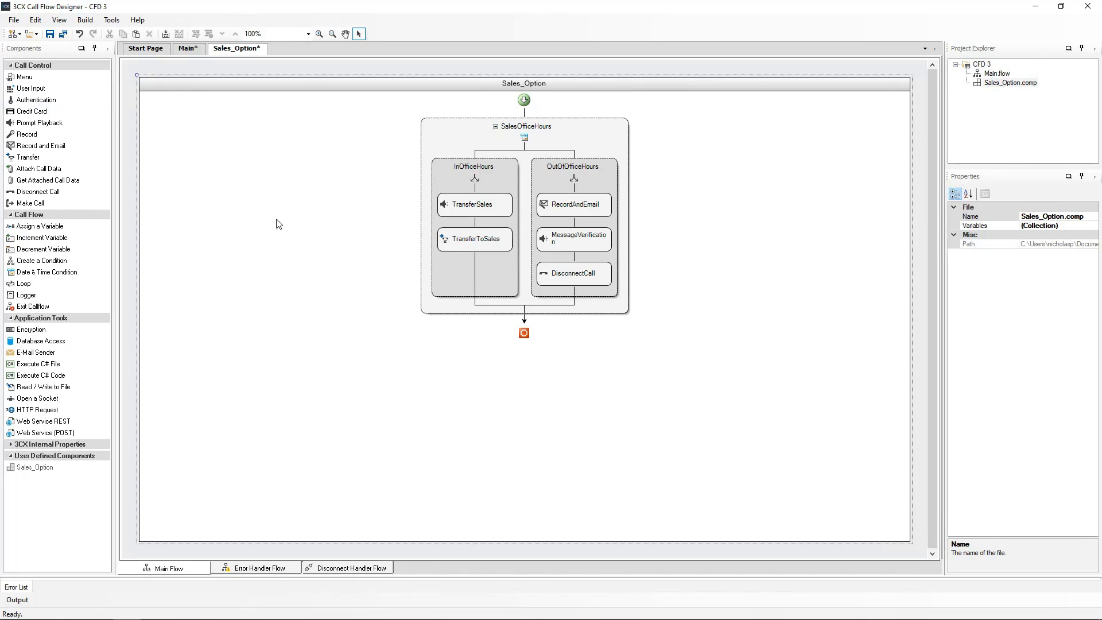
Create a component named Support_Option in CFD 3 and open its empty flow.
right_click(981, 65)
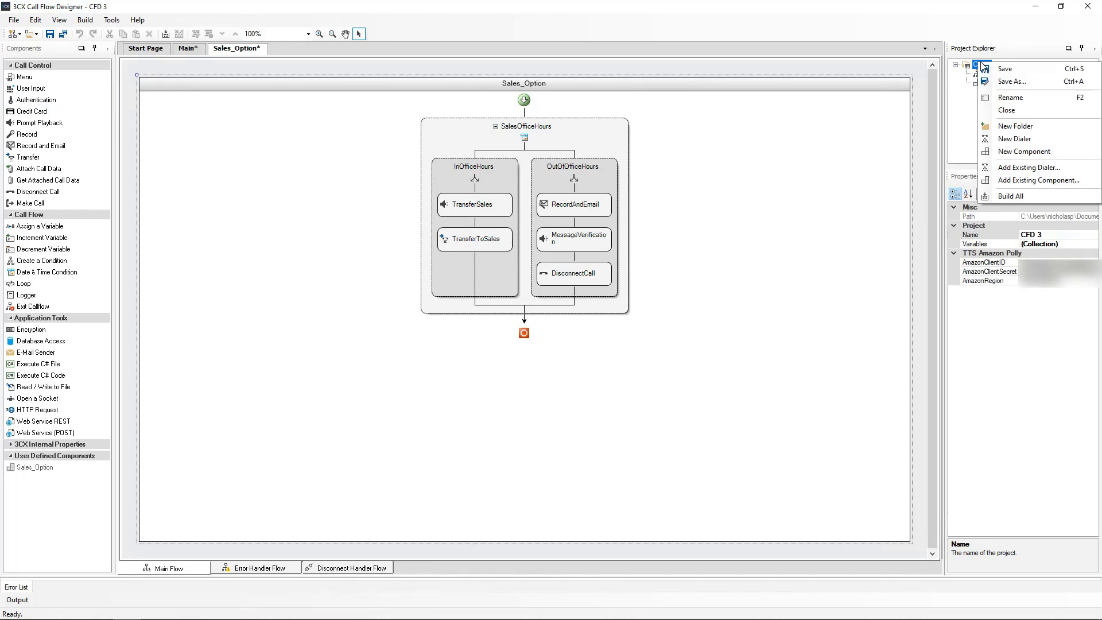
click(1022, 153)
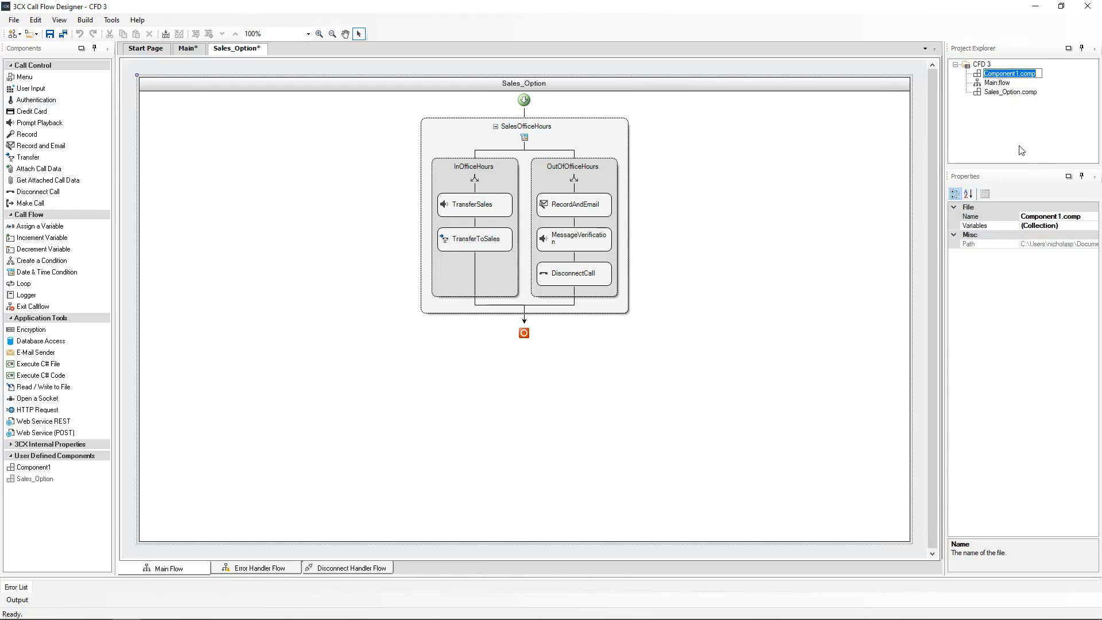
key(ctrl+v)
key(Return)
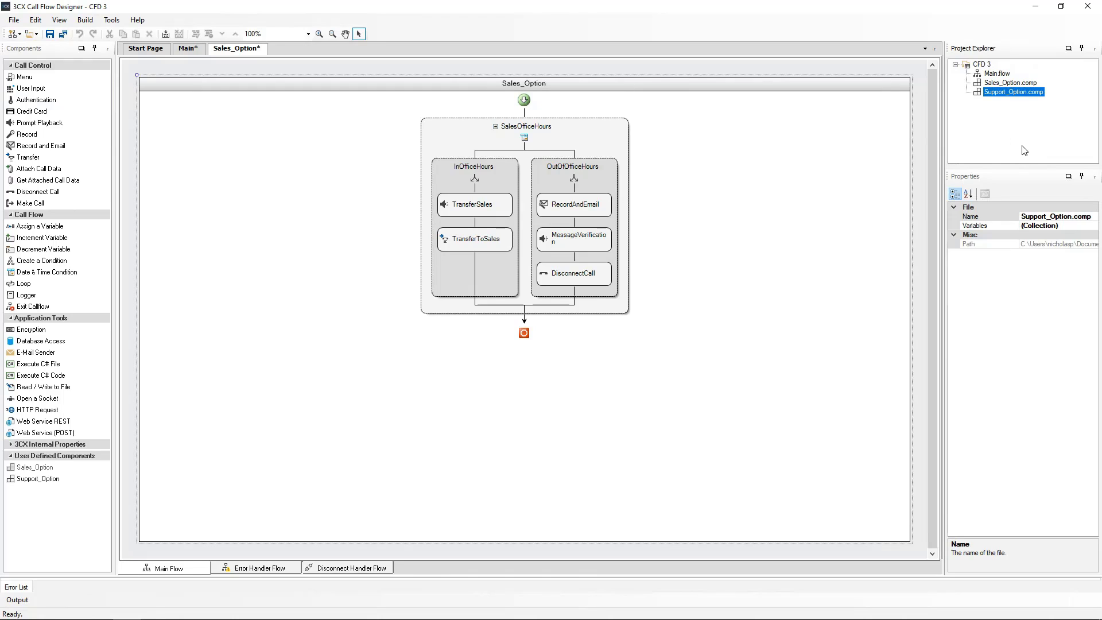
double_click(1003, 93)
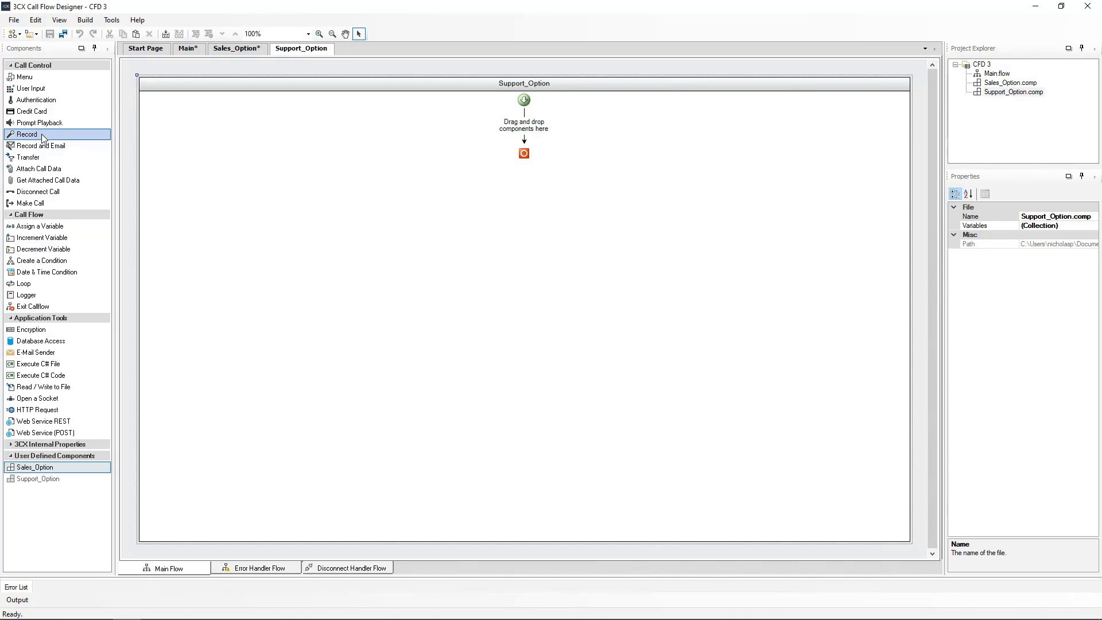
Add an Authentication block to Support_Option and turn off its Request PIN option.
drag(30, 101, 528, 126)
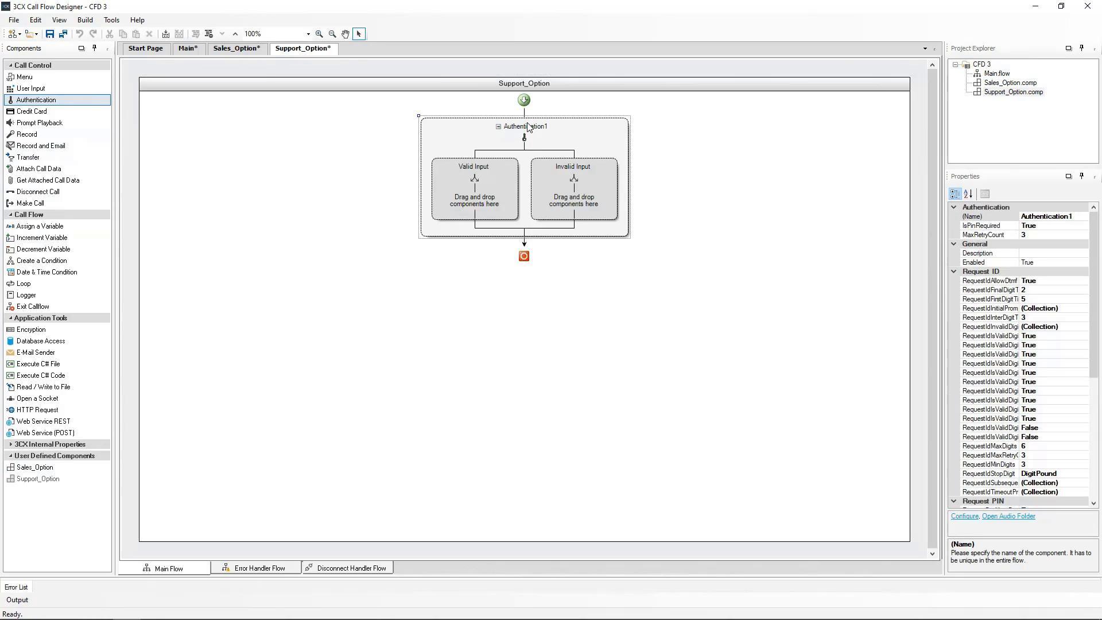
key(BackSpace)
key(Return)
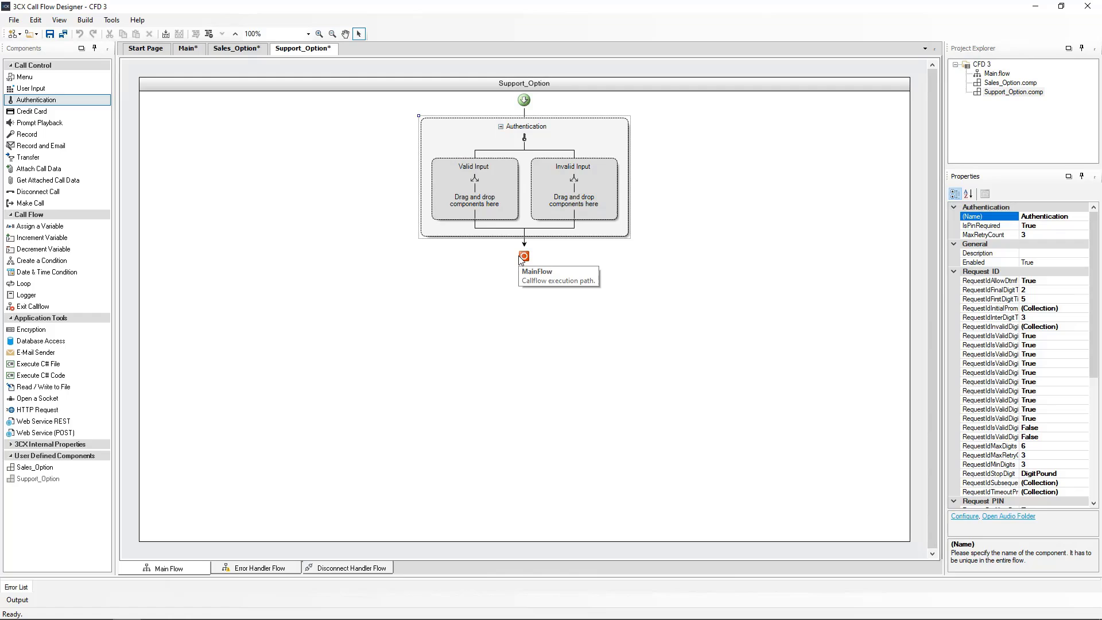
double_click(511, 156)
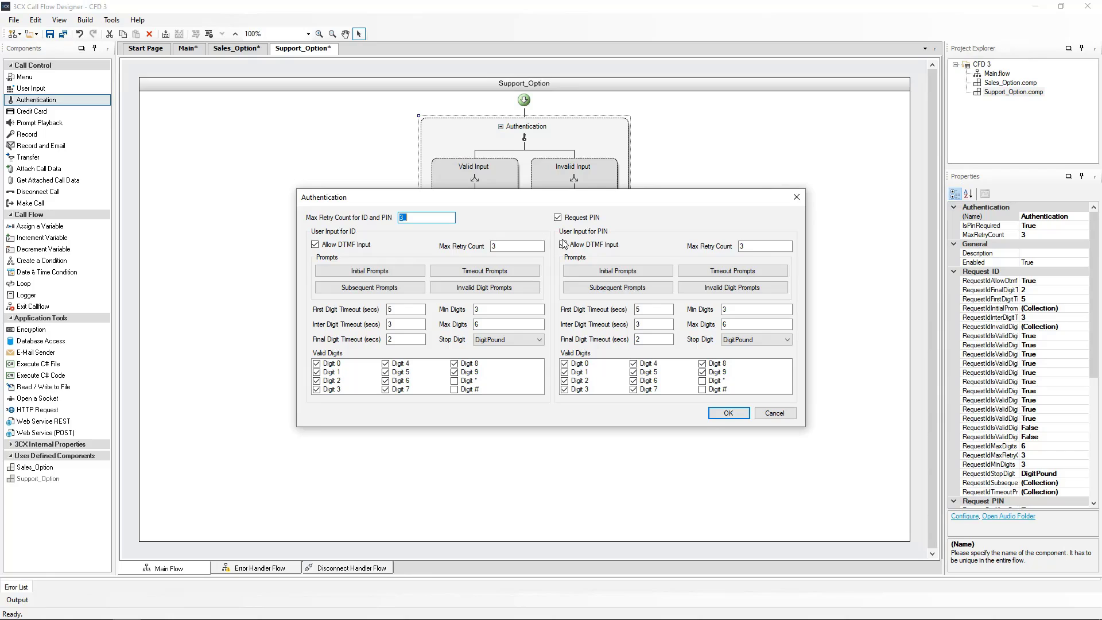
click(558, 218)
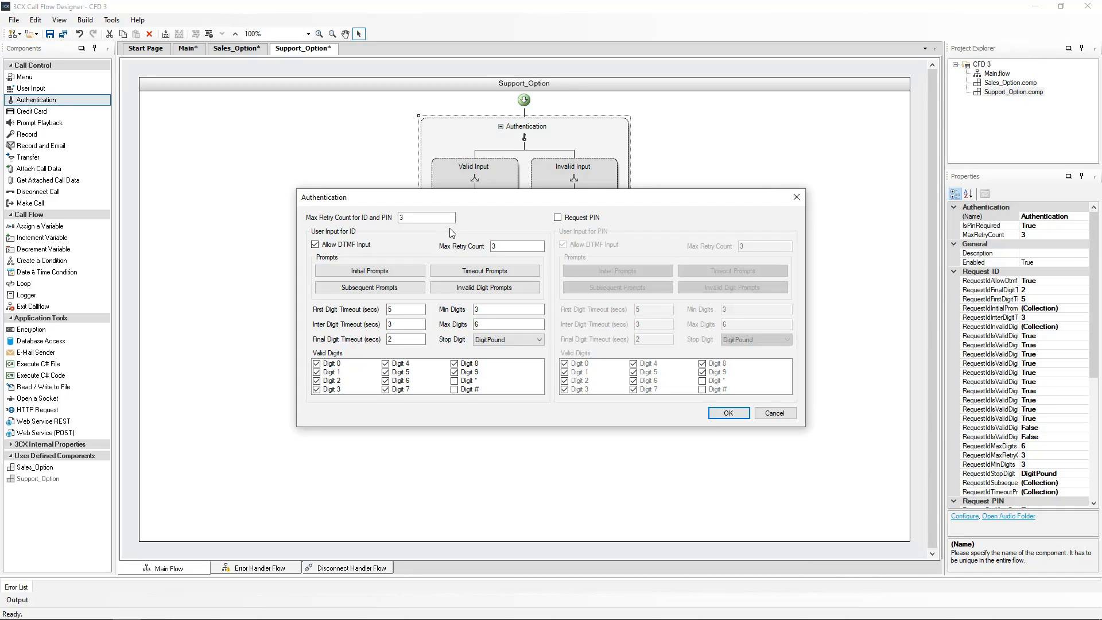
Add a Joanna text-to-speech initial prompt asking for the 4-digit Support ID.
click(370, 270)
click(381, 243)
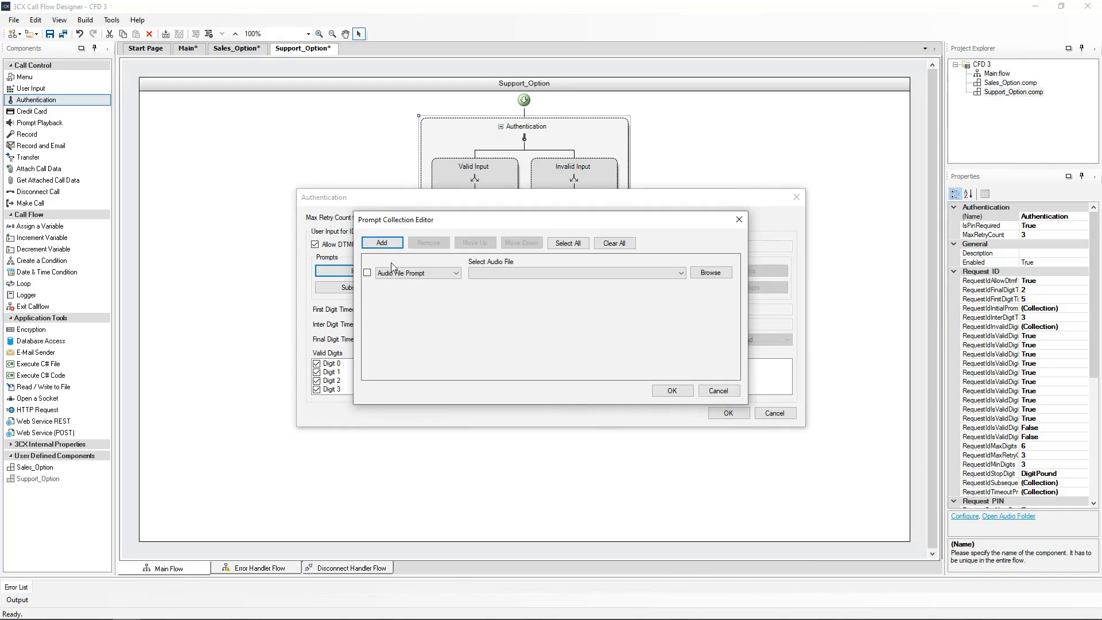
click(420, 273)
click(416, 306)
click(497, 273)
click(503, 391)
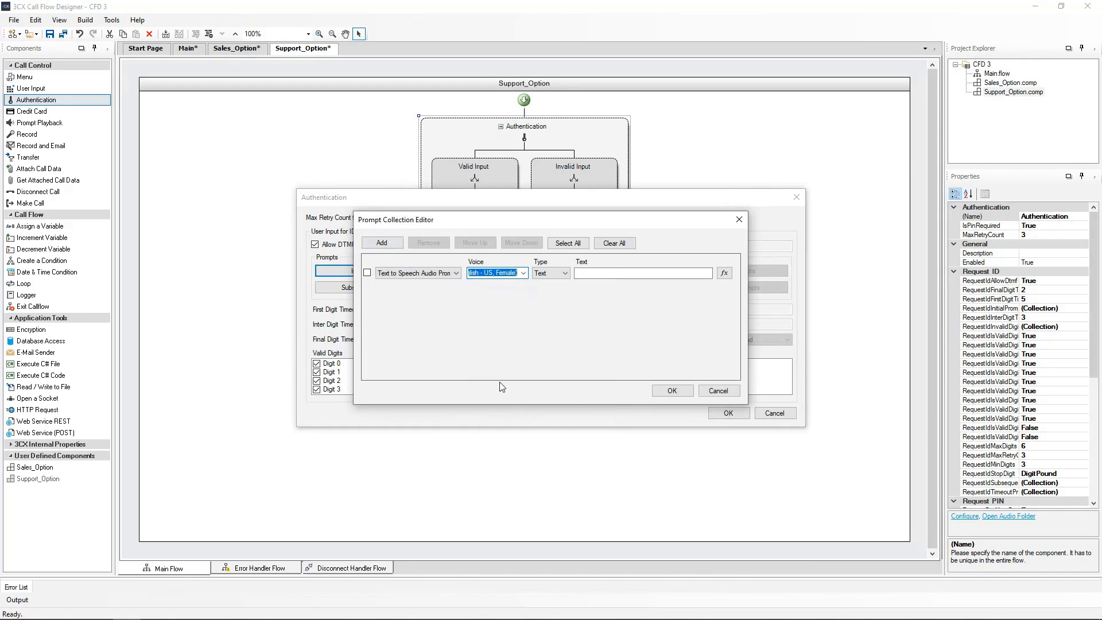
click(587, 275)
text("Please enter your 4 digit Support ID")
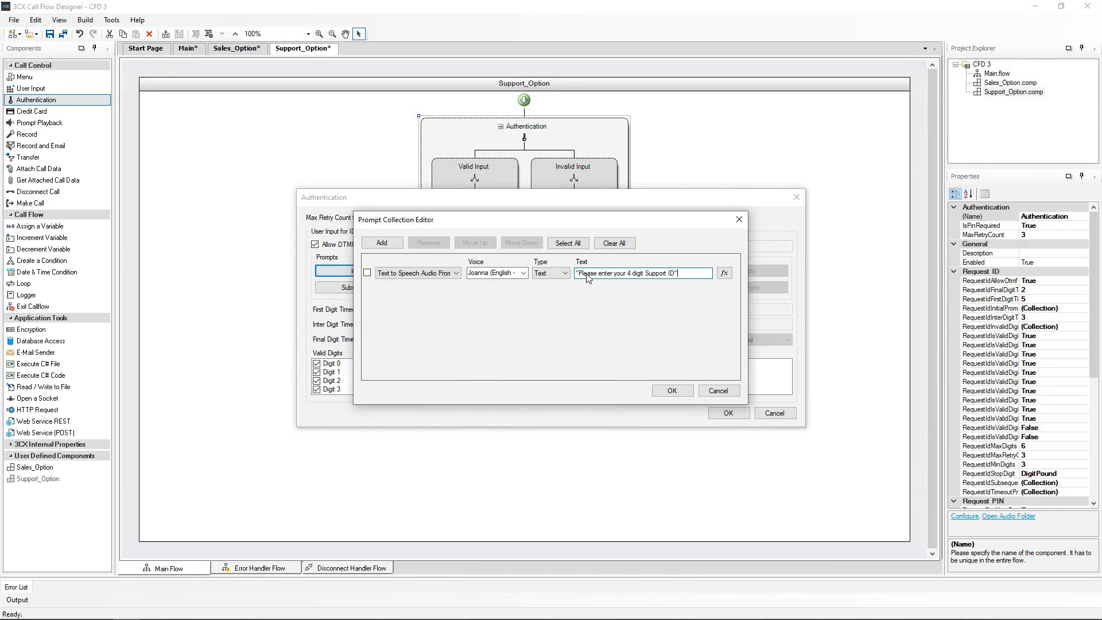
click(672, 390)
Add a Joanna text-to-speech subsequent prompt for the Support ID request.
click(385, 286)
click(382, 242)
click(411, 274)
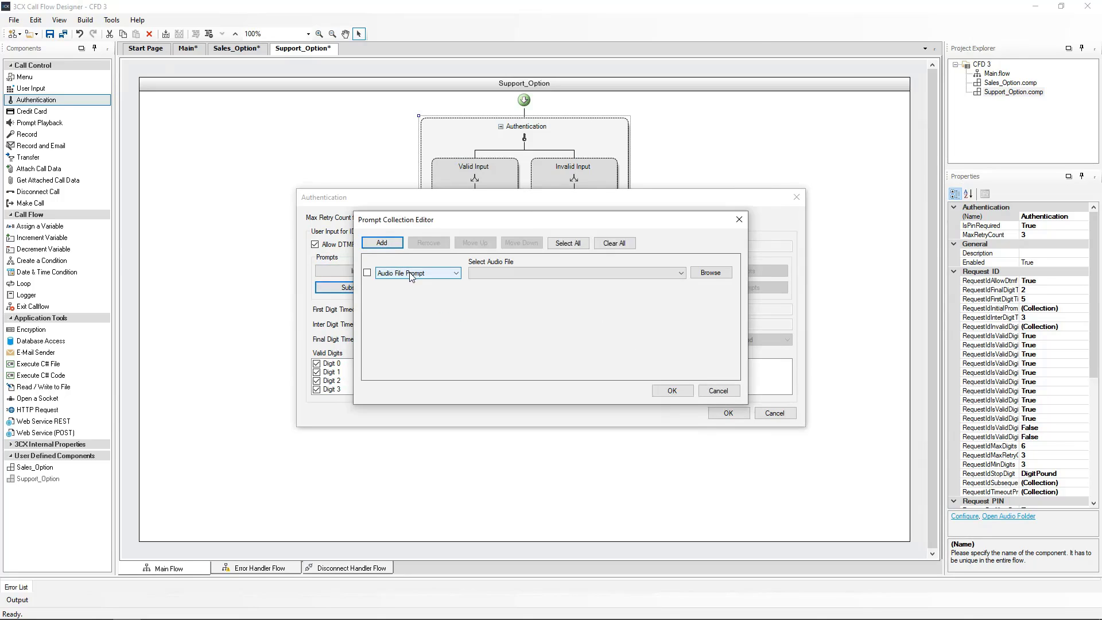
click(428, 293)
click(524, 273)
click(507, 380)
click(637, 273)
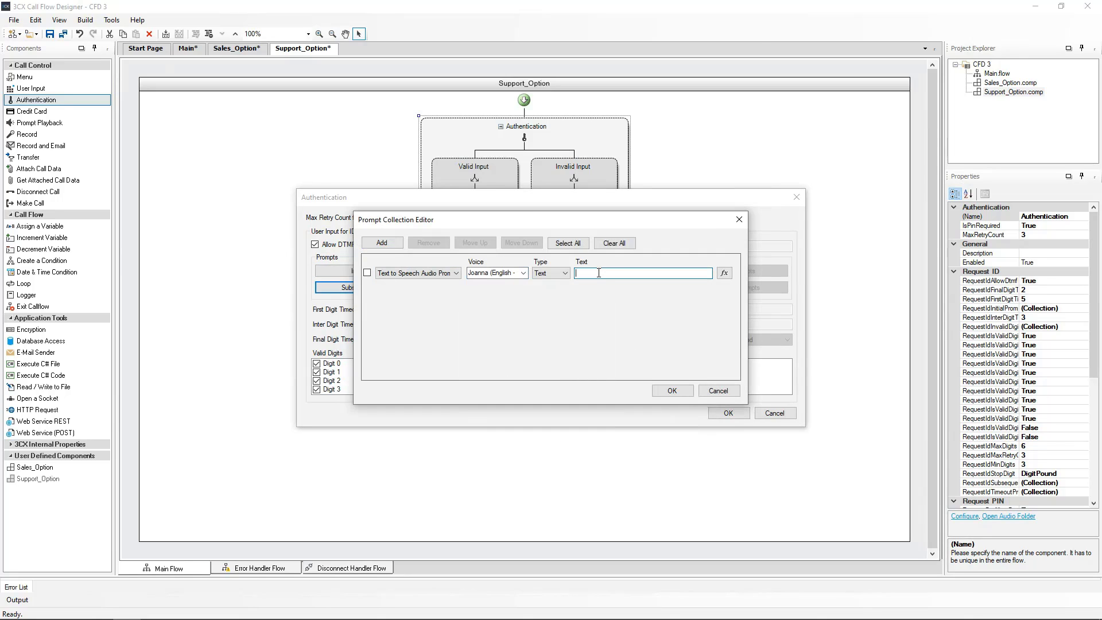
text(Please enter your 4 digit Support ID)
click(668, 390)
Add a Joanna text-to-speech timeout prompt with the pasted timeout message.
click(488, 271)
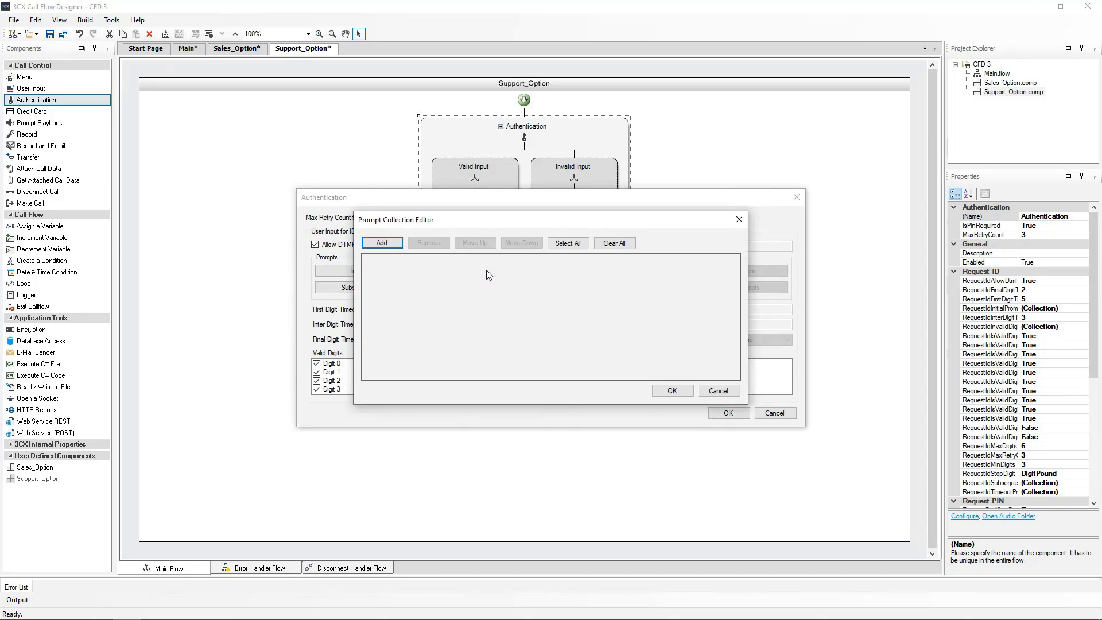
click(381, 243)
click(425, 273)
click(422, 306)
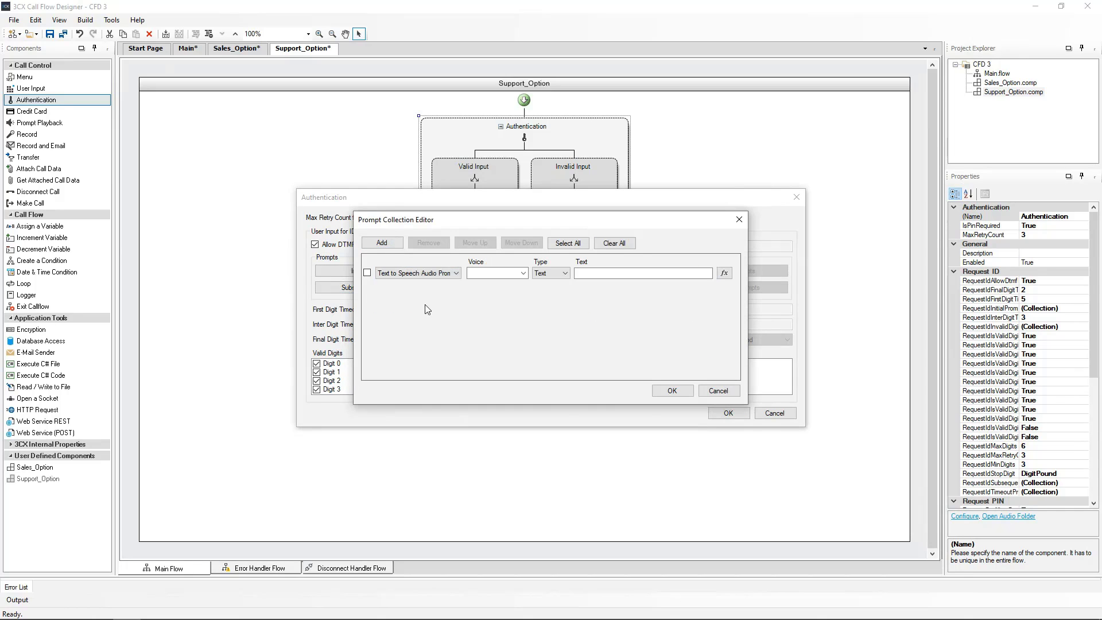
click(524, 273)
click(505, 382)
click(585, 274)
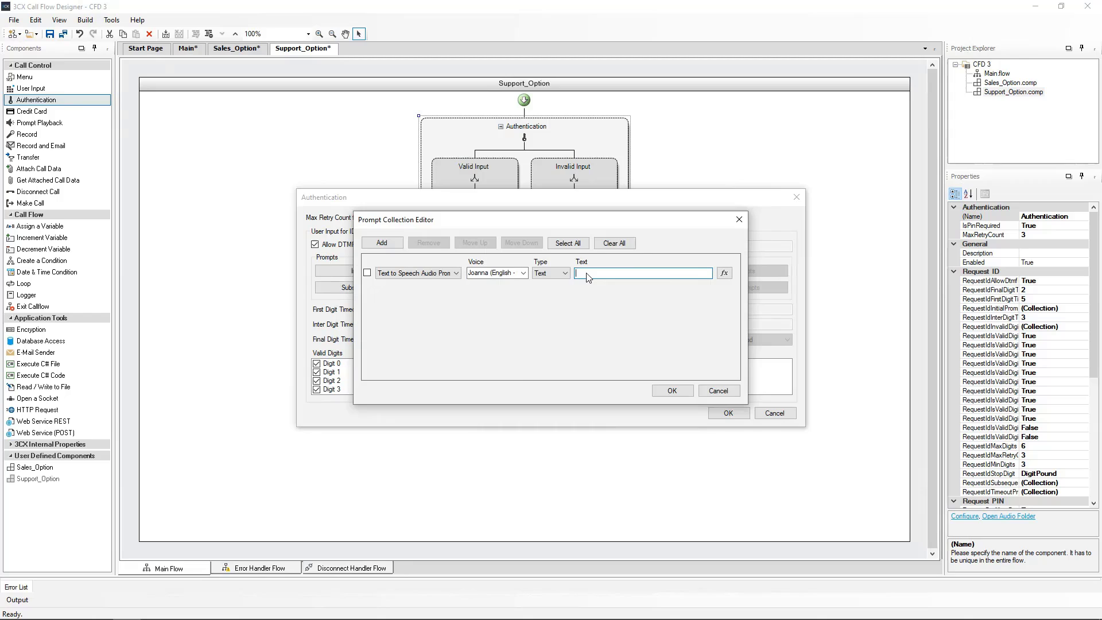
key(ctrl+v)
click(672, 390)
Add a Joanna invalid-digit prompt: 'You have entered an invalid Support ID'.
click(483, 291)
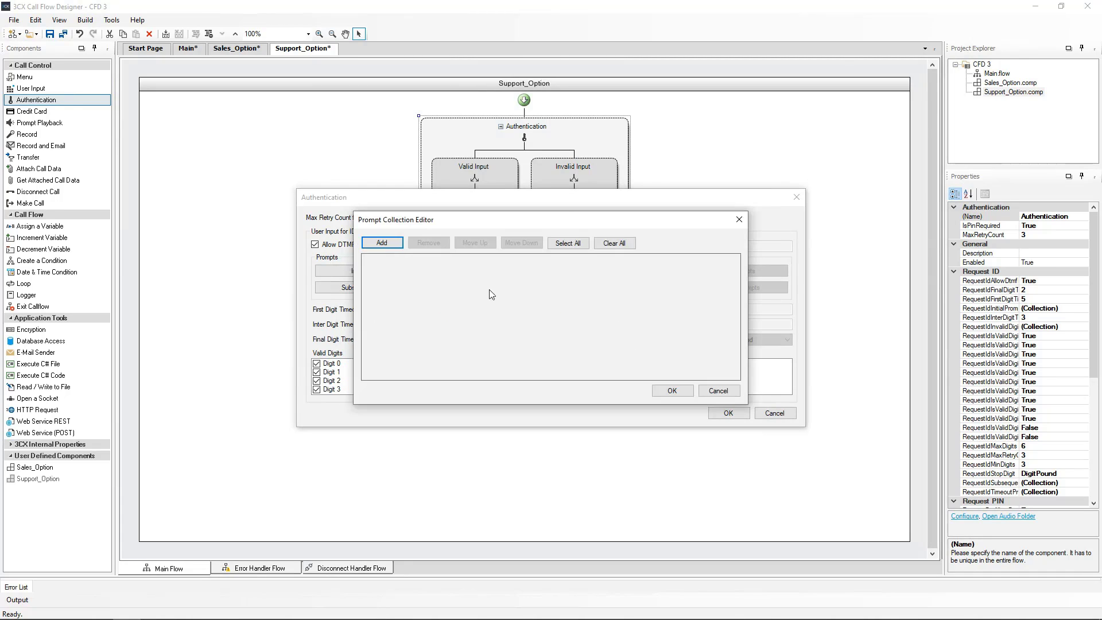
click(381, 243)
click(425, 274)
click(394, 306)
click(523, 273)
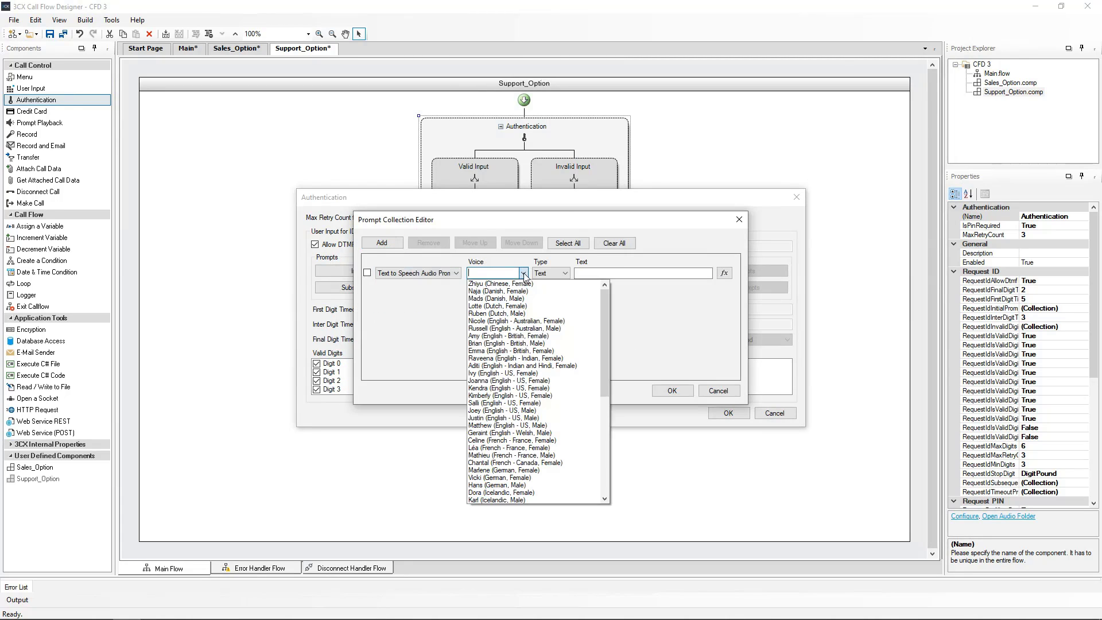
click(505, 378)
click(592, 274)
text("You have entered an invalid Support ID")
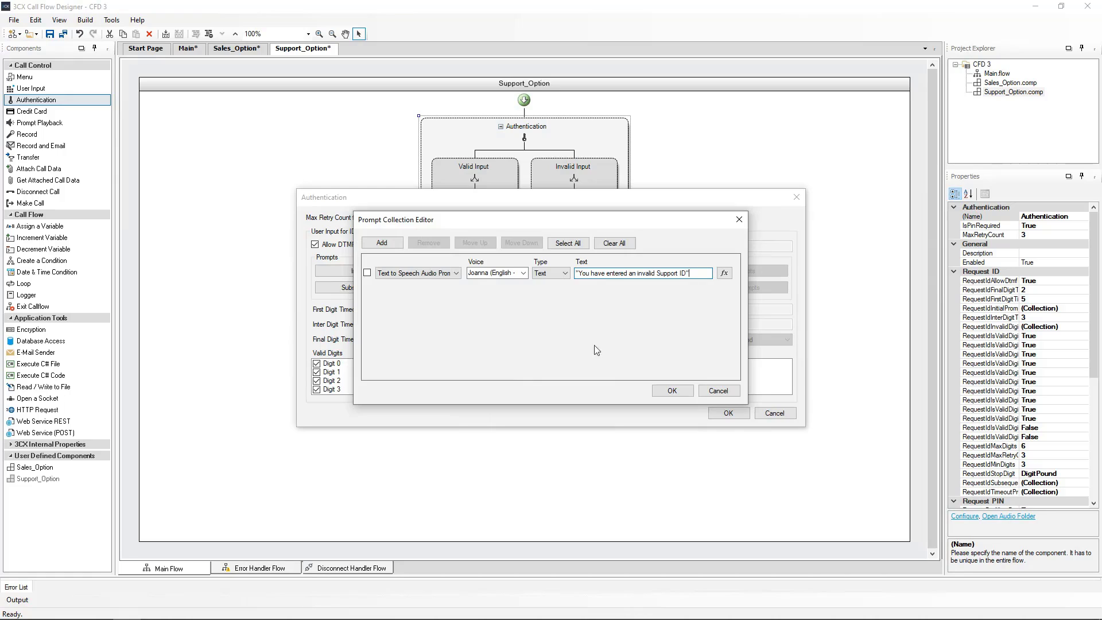
click(672, 390)
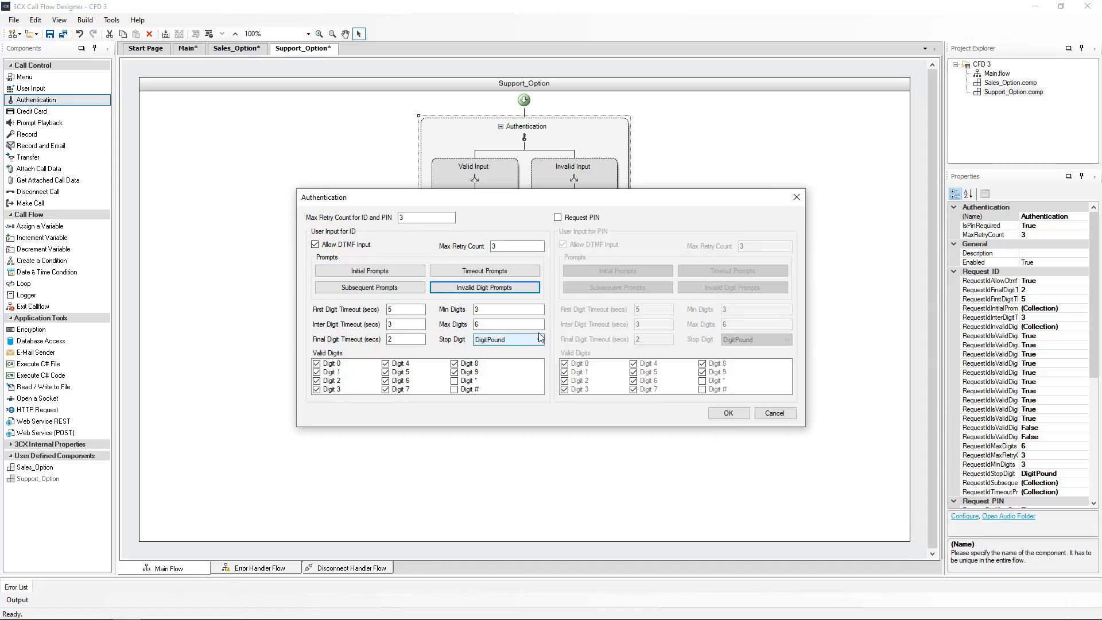
Set Min and Max Digits to 4 and Stop Digit to None, then save the authentication settings.
double_click(474, 310)
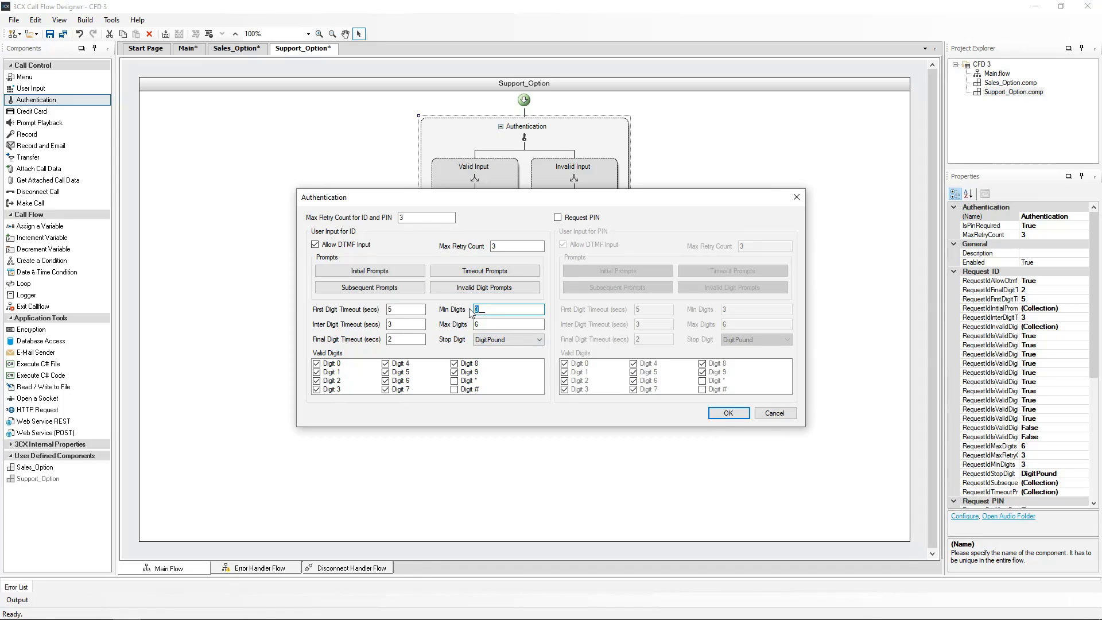
text(4)
double_click(474, 325)
text(4)
click(485, 339)
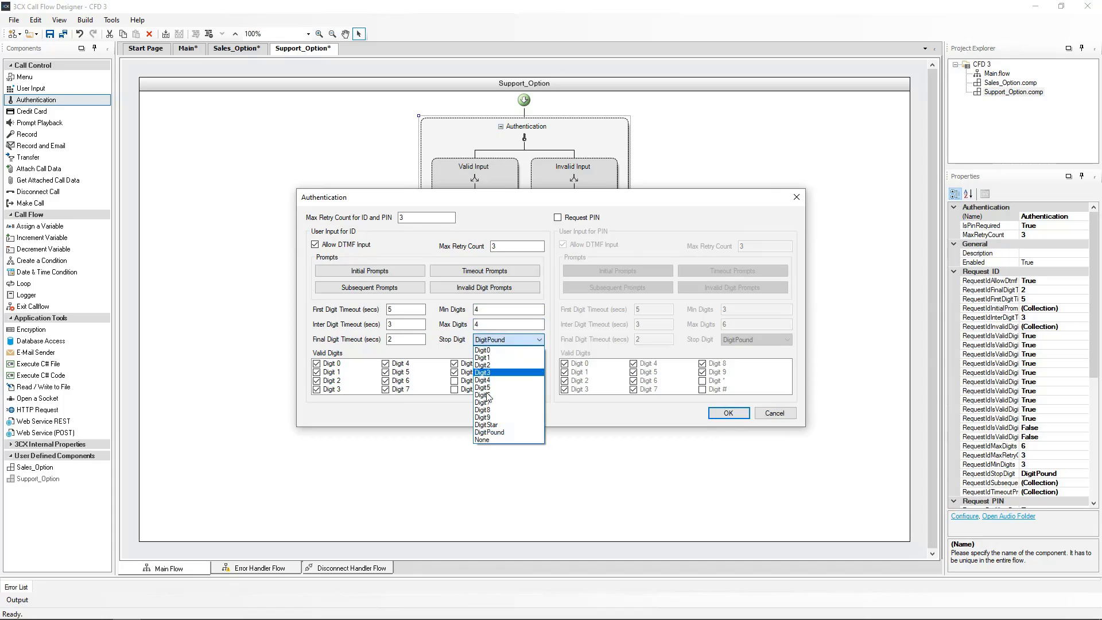
click(487, 440)
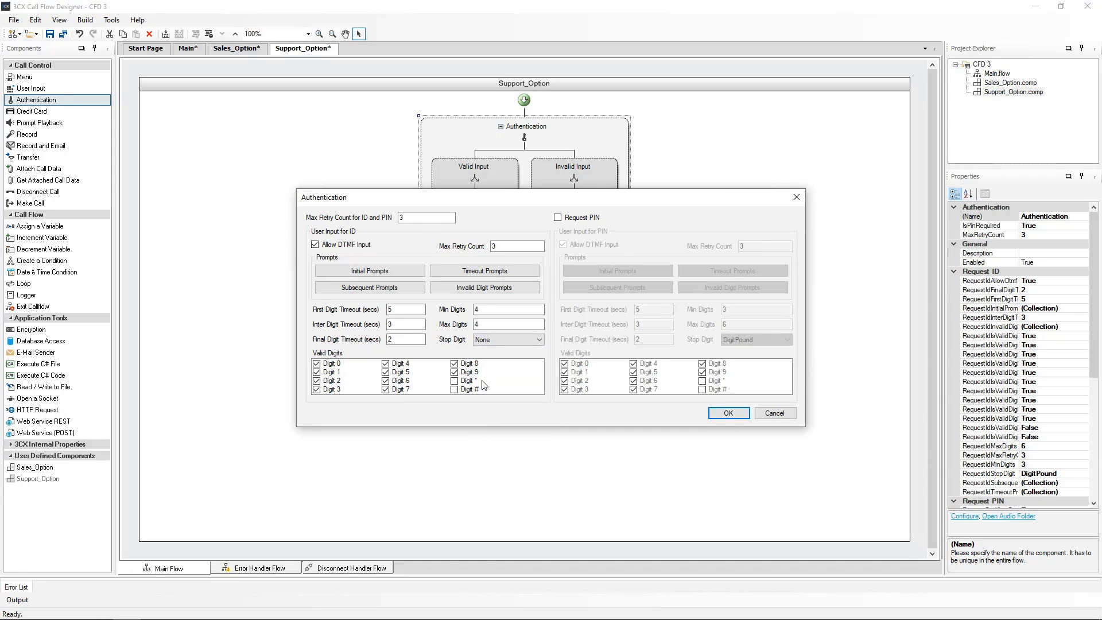
click(726, 414)
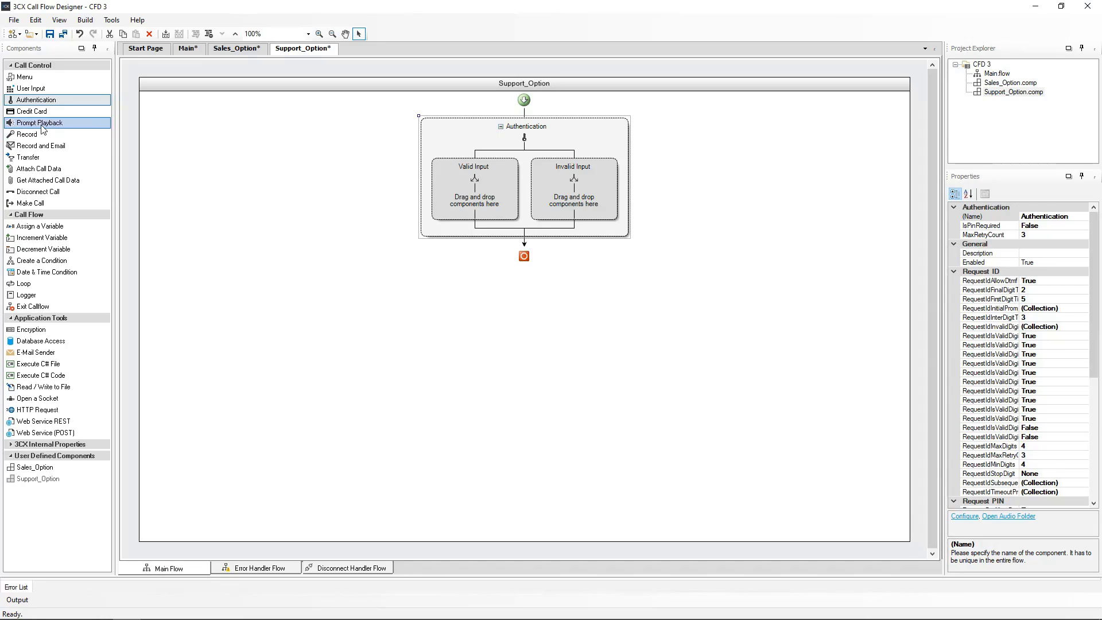
Drag a Prompt Playback block into the Authentication block's Valid Input branch.
drag(69, 122, 465, 196)
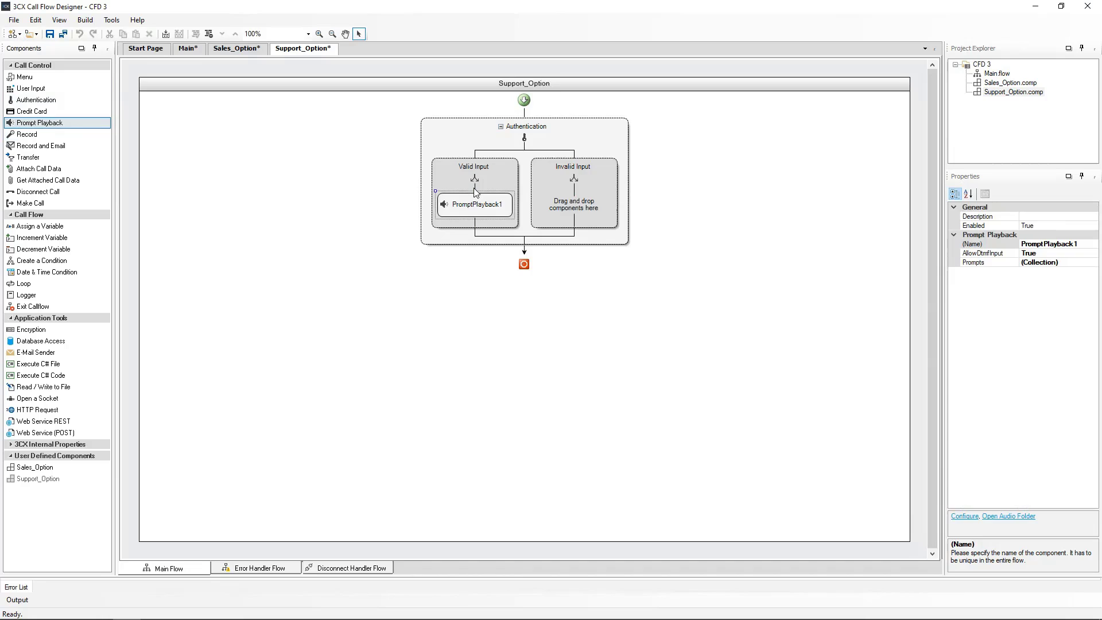
Rename PromptPlayback1 to ID_Verification and open its prompt collection editor.
click(1083, 244)
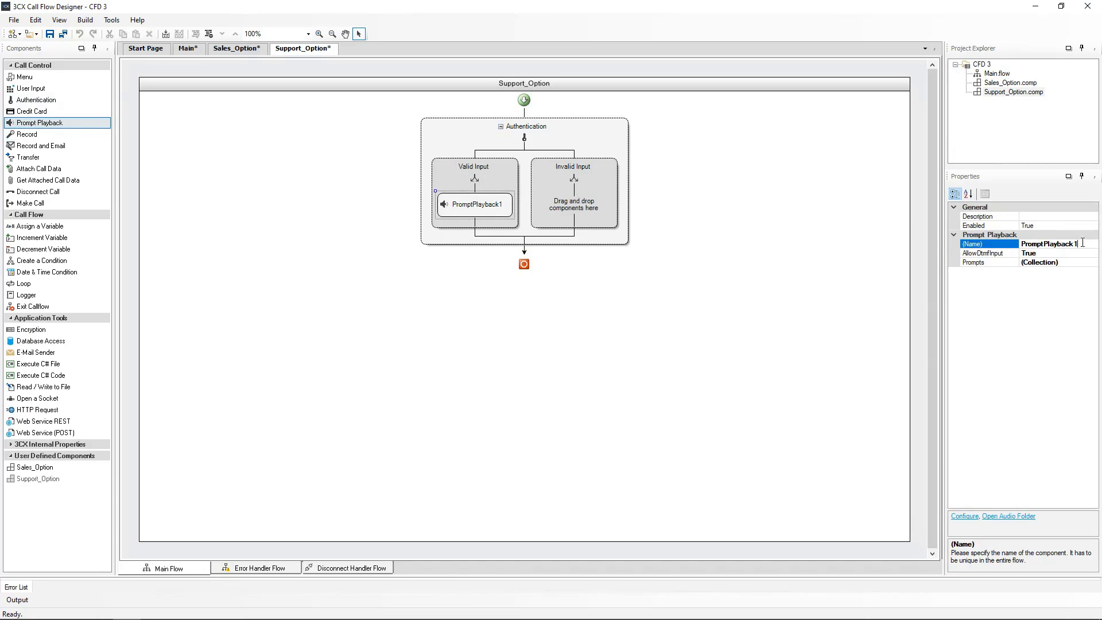
drag(1082, 244, 1020, 244)
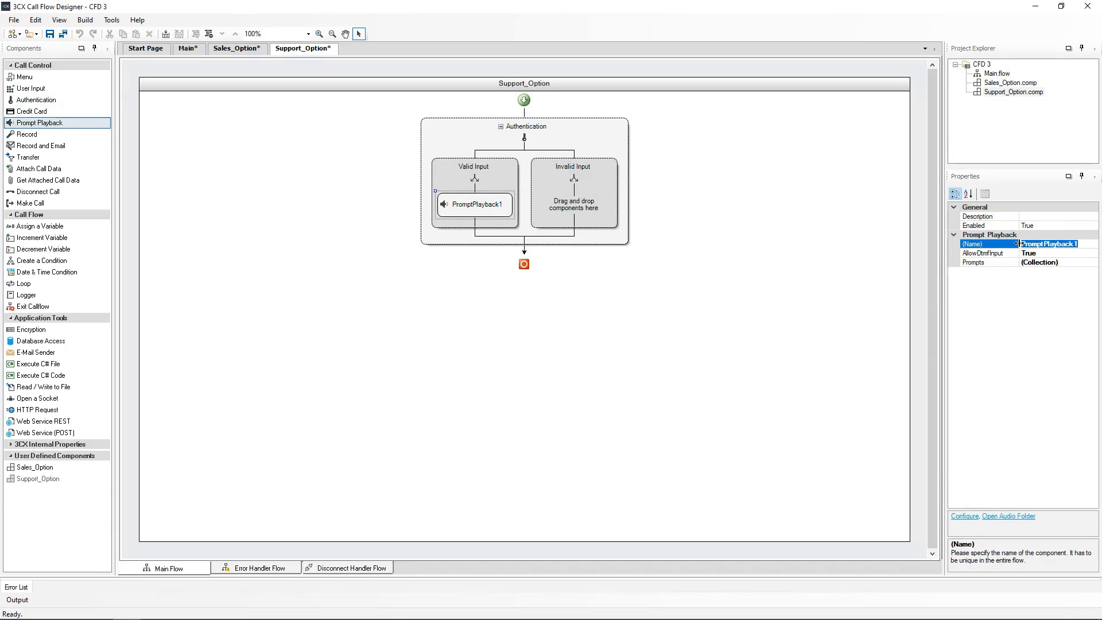
text(ID_Verification)
key(Return)
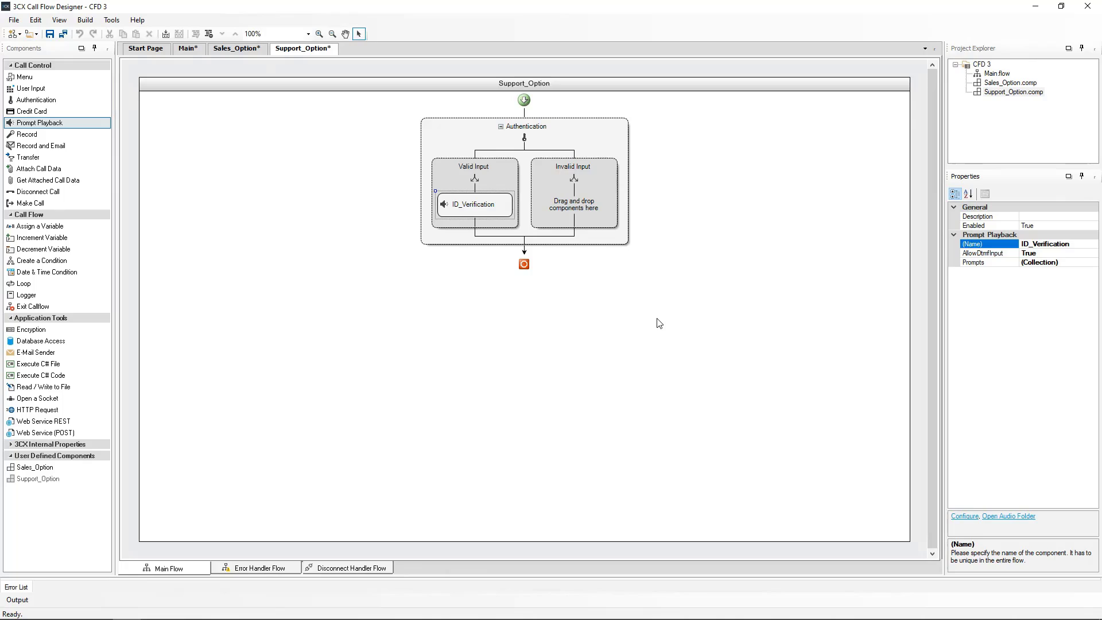
double_click(474, 207)
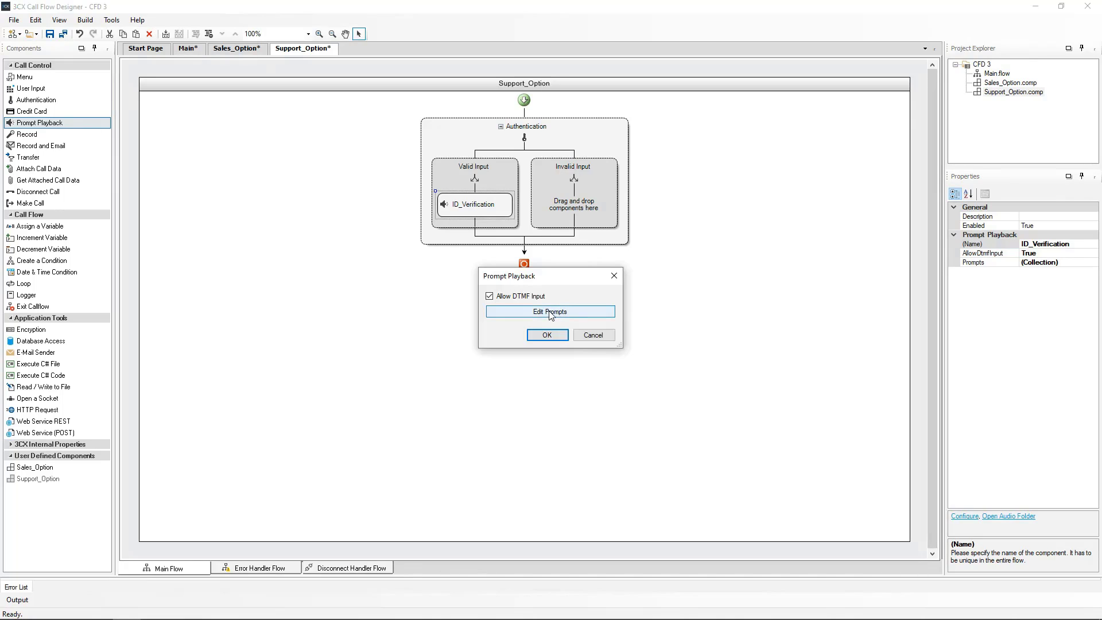
click(549, 313)
Add a Joanna text-to-speech prompt saying 'The Support ID you have entered is'.
click(390, 246)
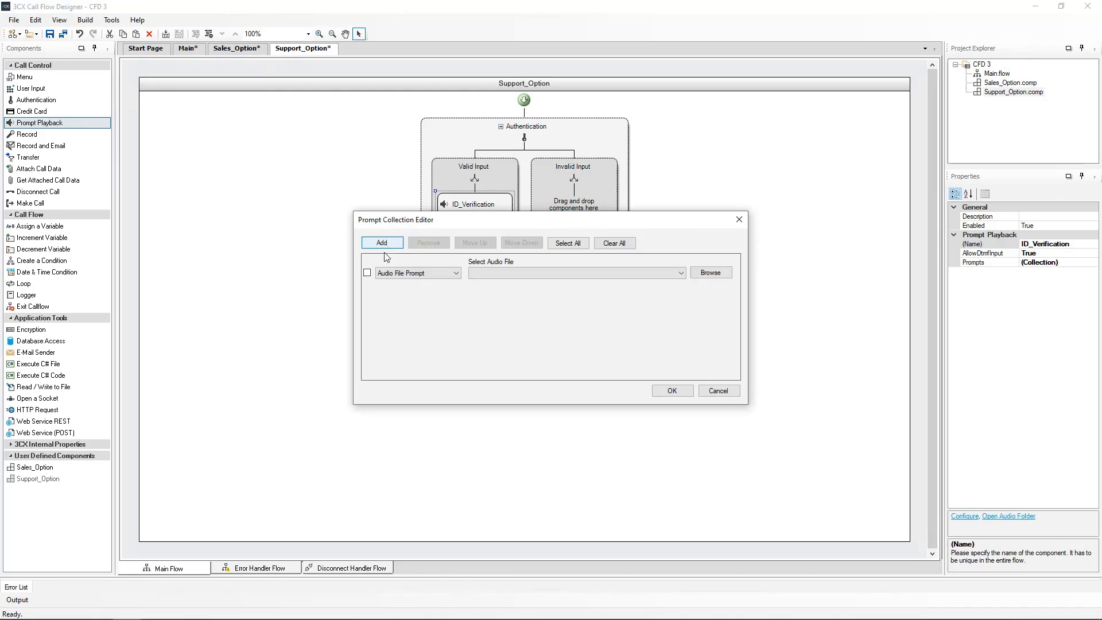
click(408, 274)
click(416, 305)
click(522, 273)
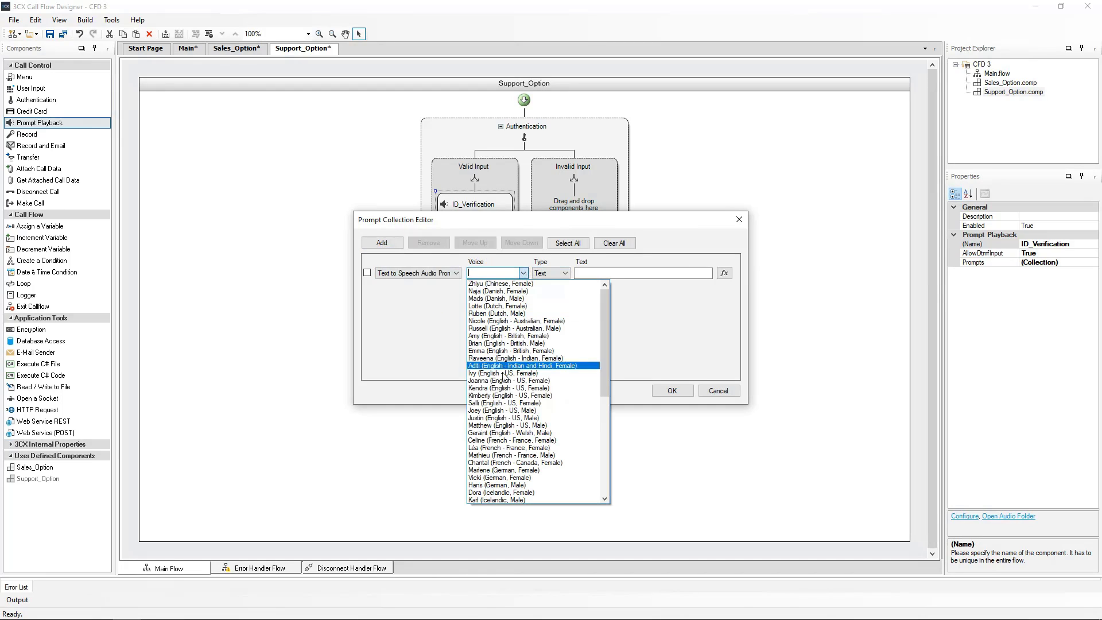
click(503, 381)
click(594, 273)
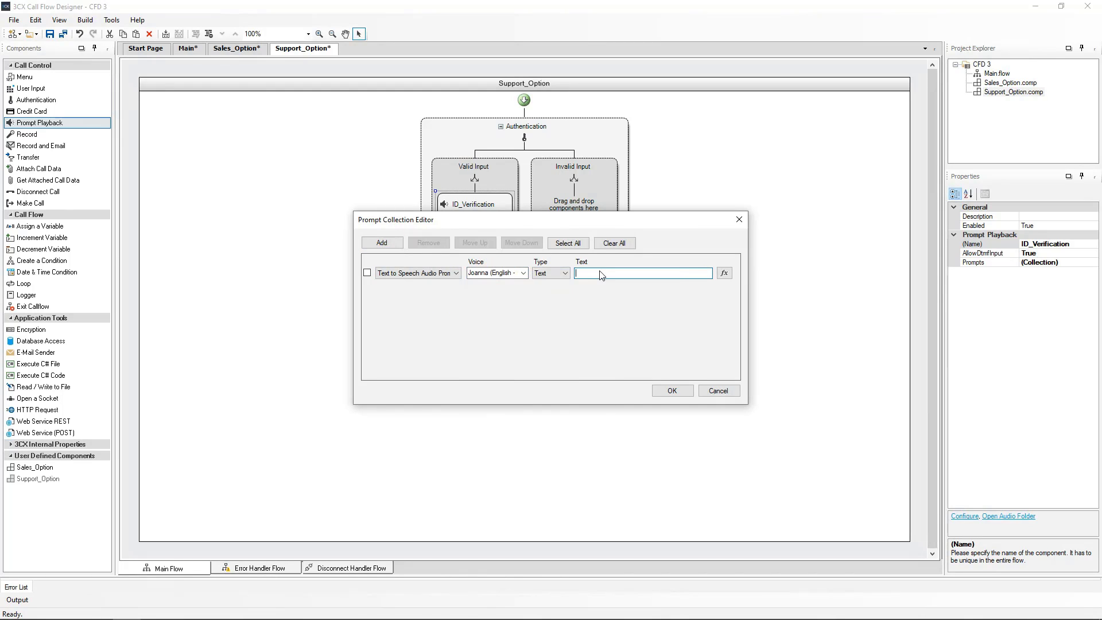
text("The Support ID you have entered is")
Add a second Joanna text-to-speech prompt and focus its text field.
click(382, 242)
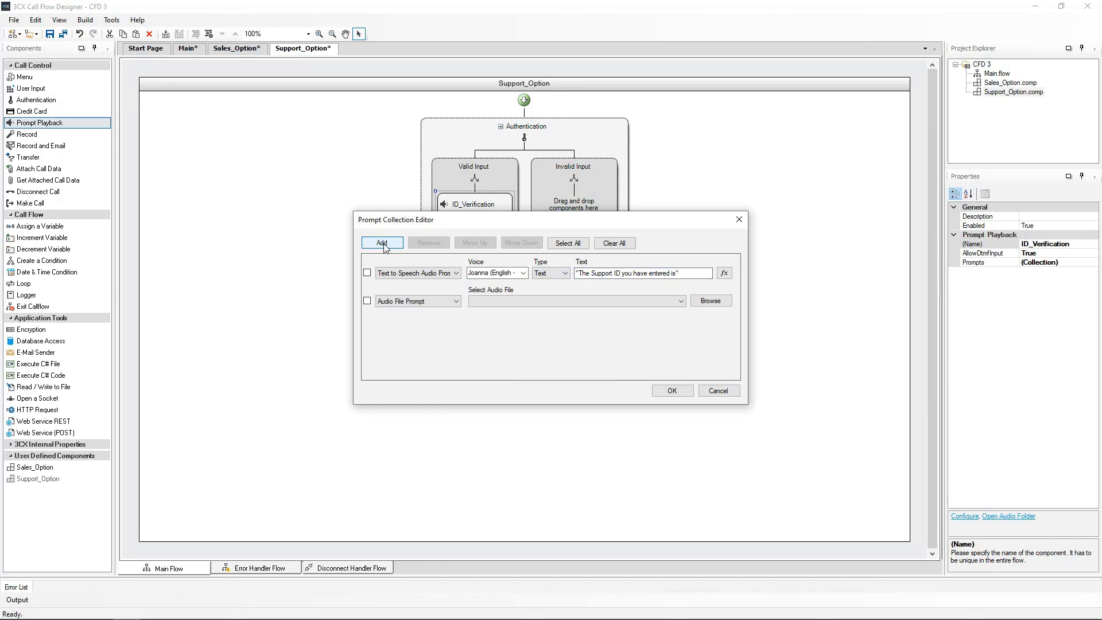
click(419, 303)
click(410, 332)
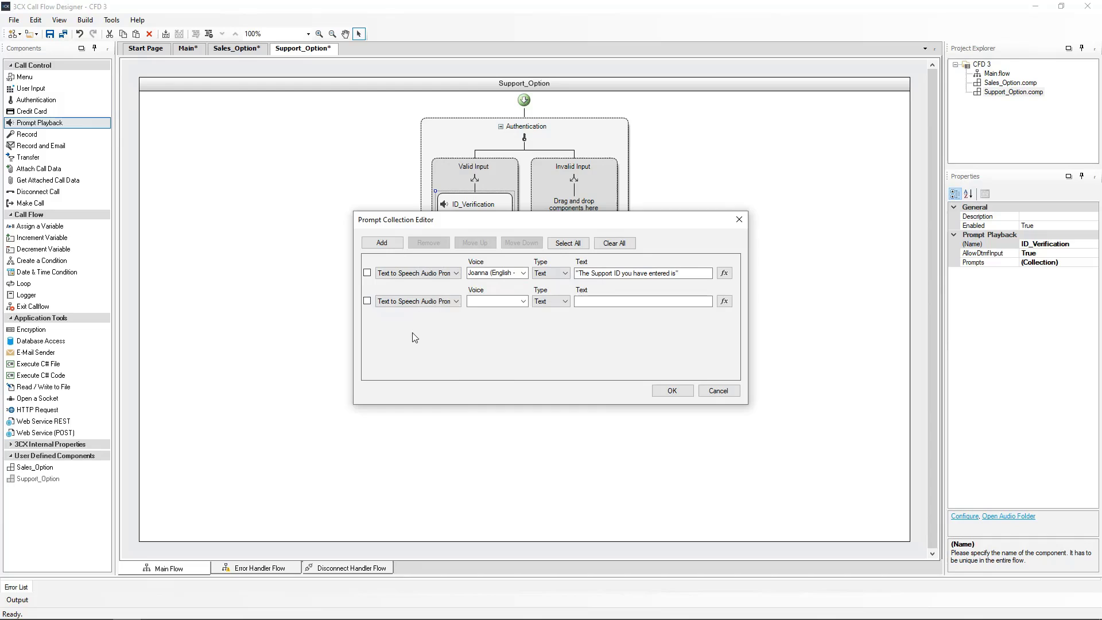
click(521, 301)
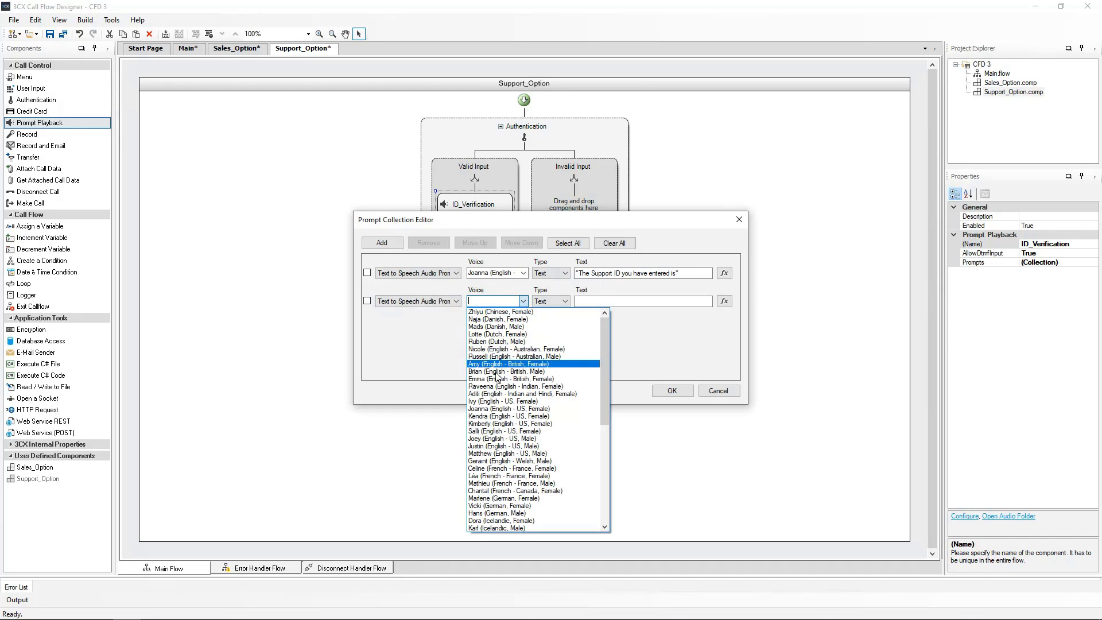
click(495, 409)
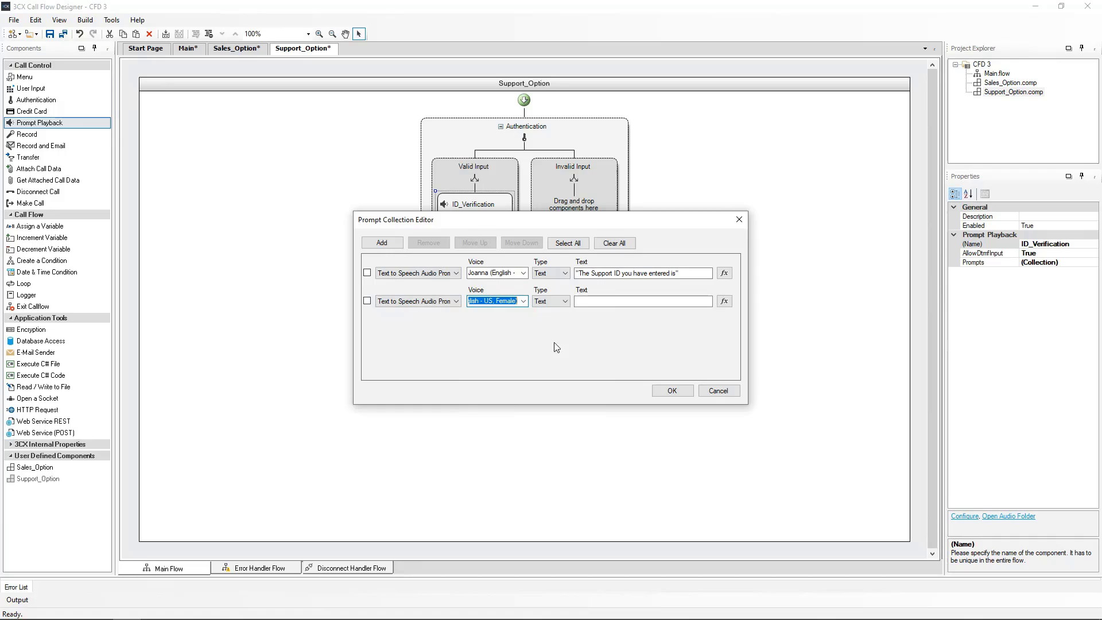
click(589, 303)
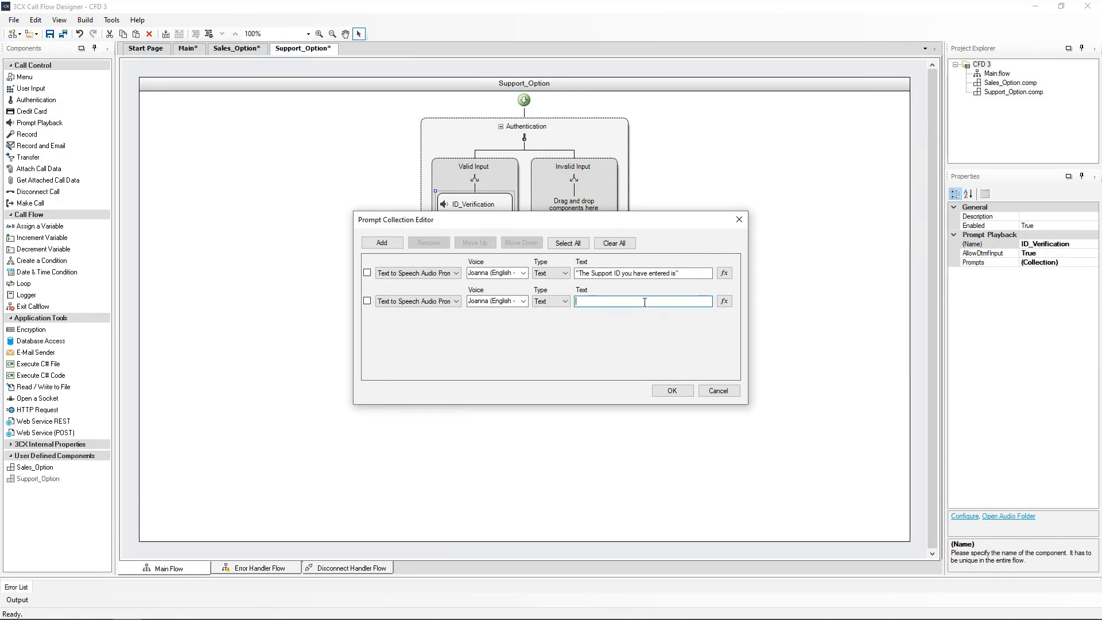
Set ID_Verification's second prompt to the Authentication.ID variable and confirm the prompt list.
click(724, 302)
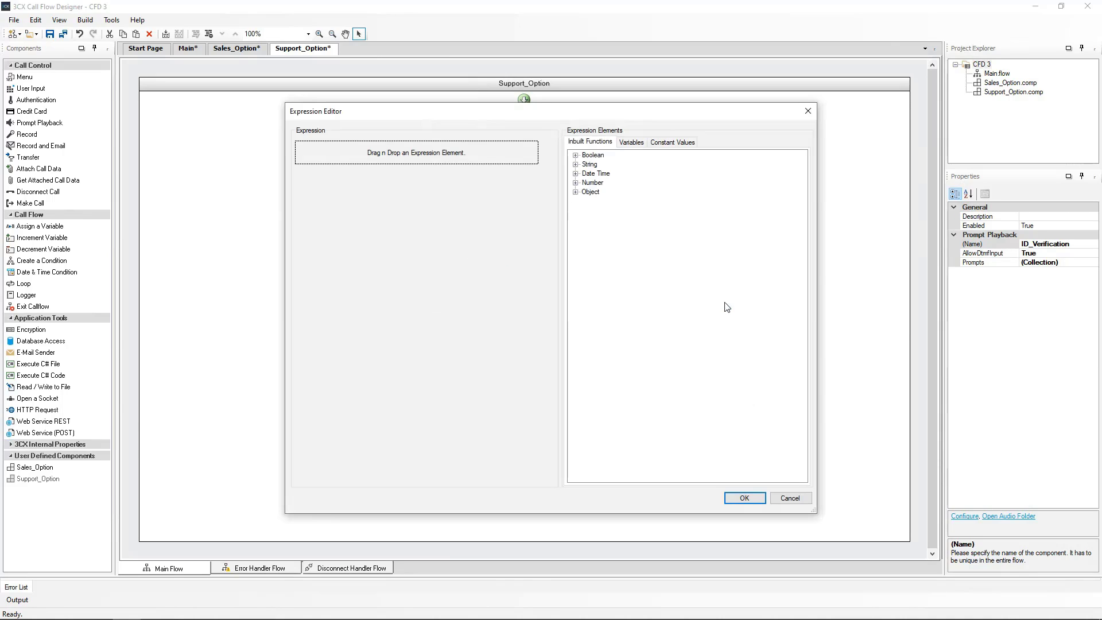
click(631, 147)
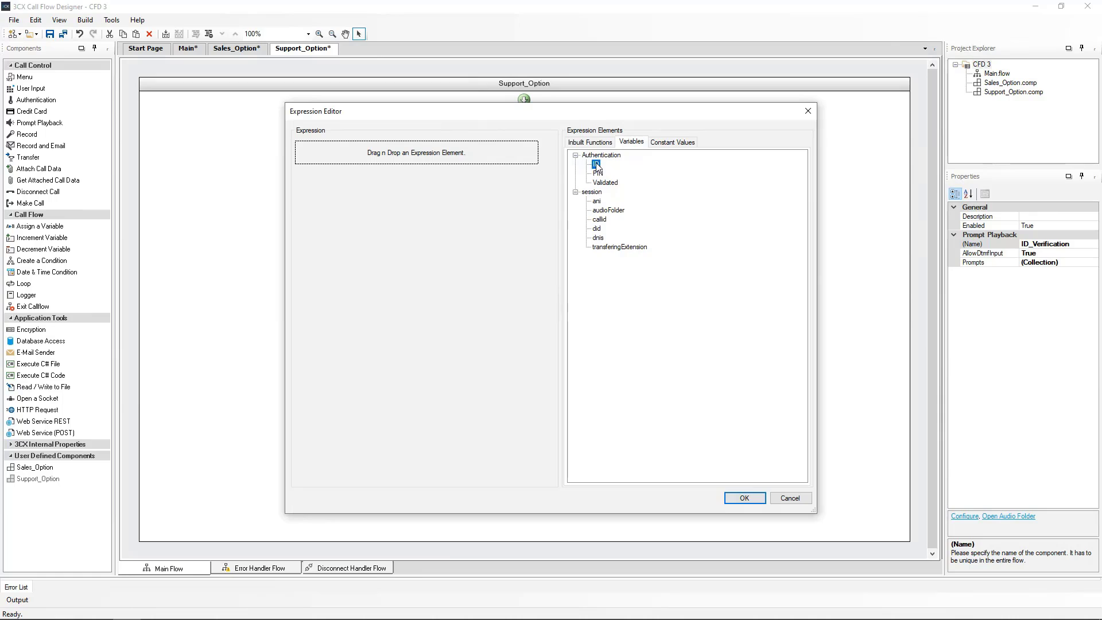
drag(594, 163, 452, 154)
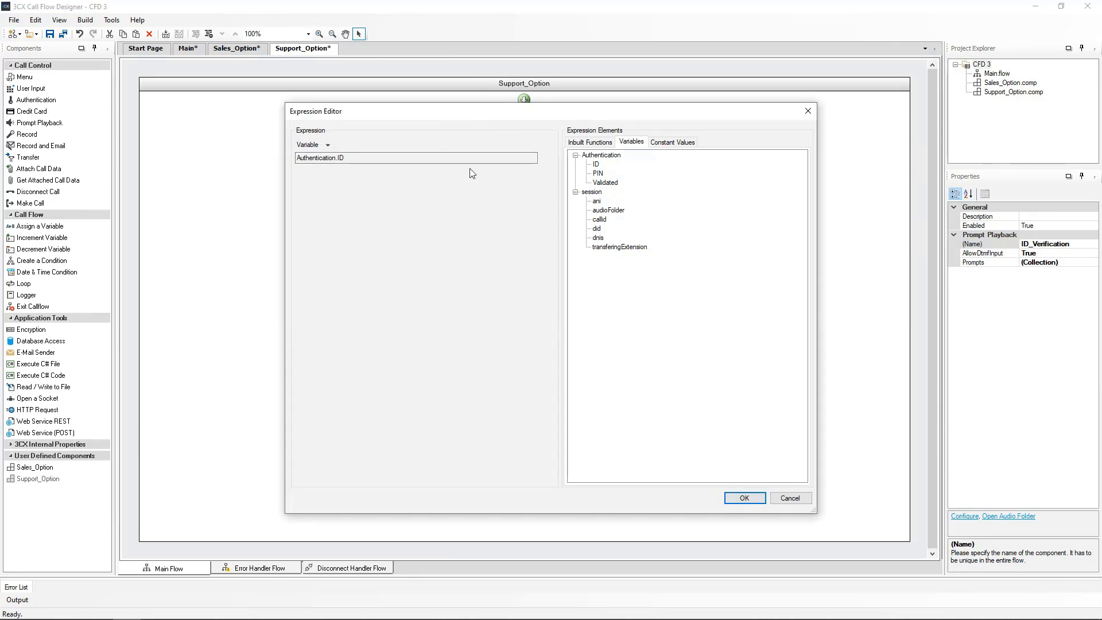
click(745, 498)
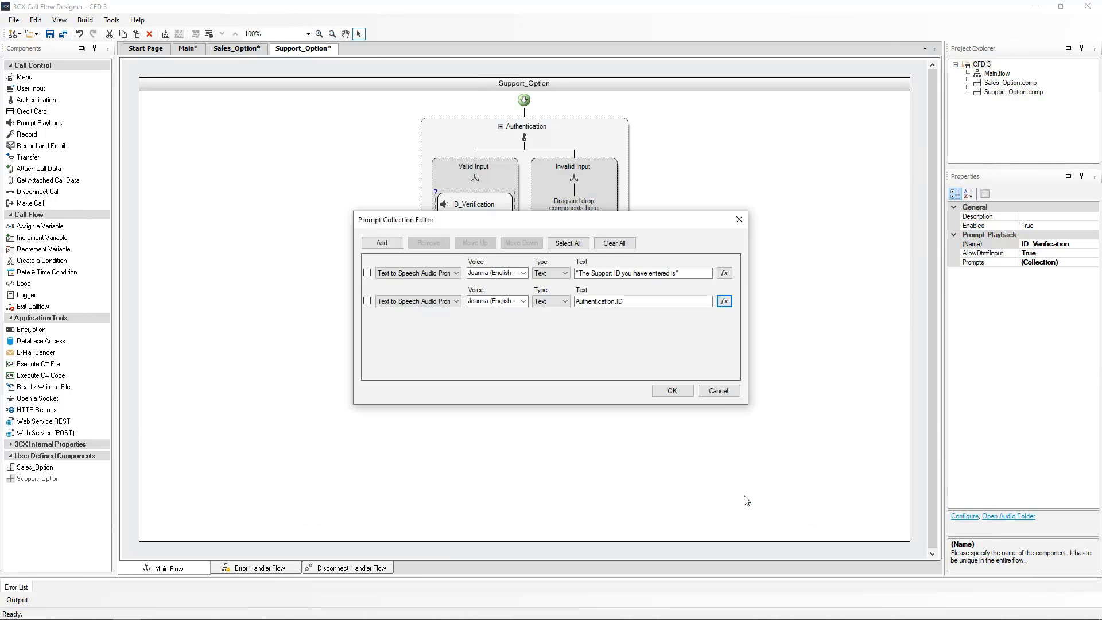
click(675, 392)
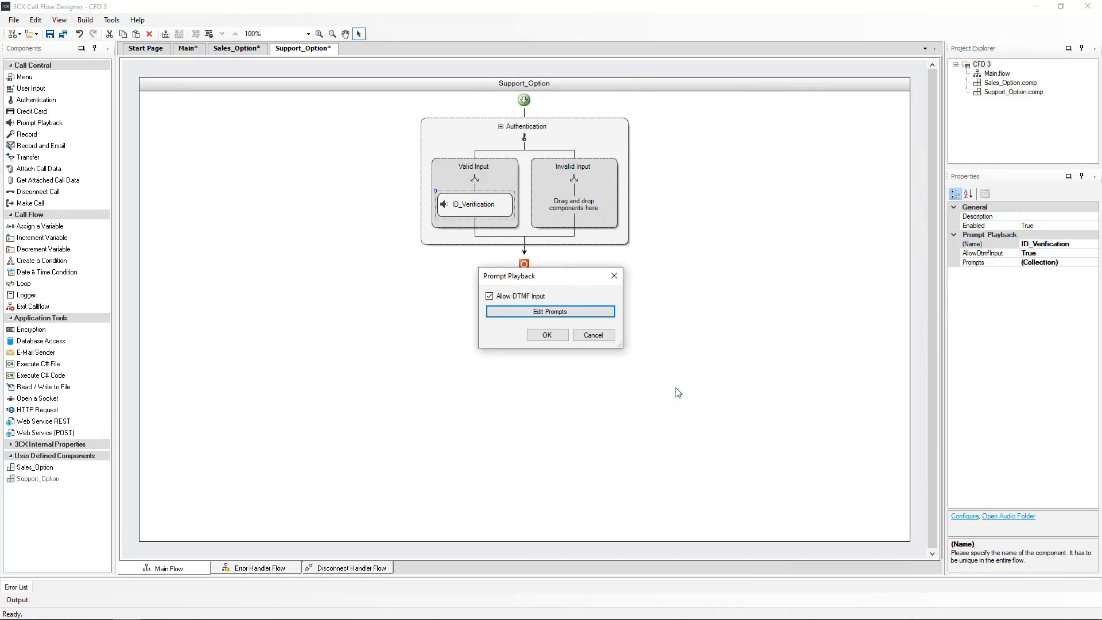
Move TransferSupport and TransferToSupport from Main's Option 1 into Support_Option's Valid Input after ID_Verification.
click(547, 335)
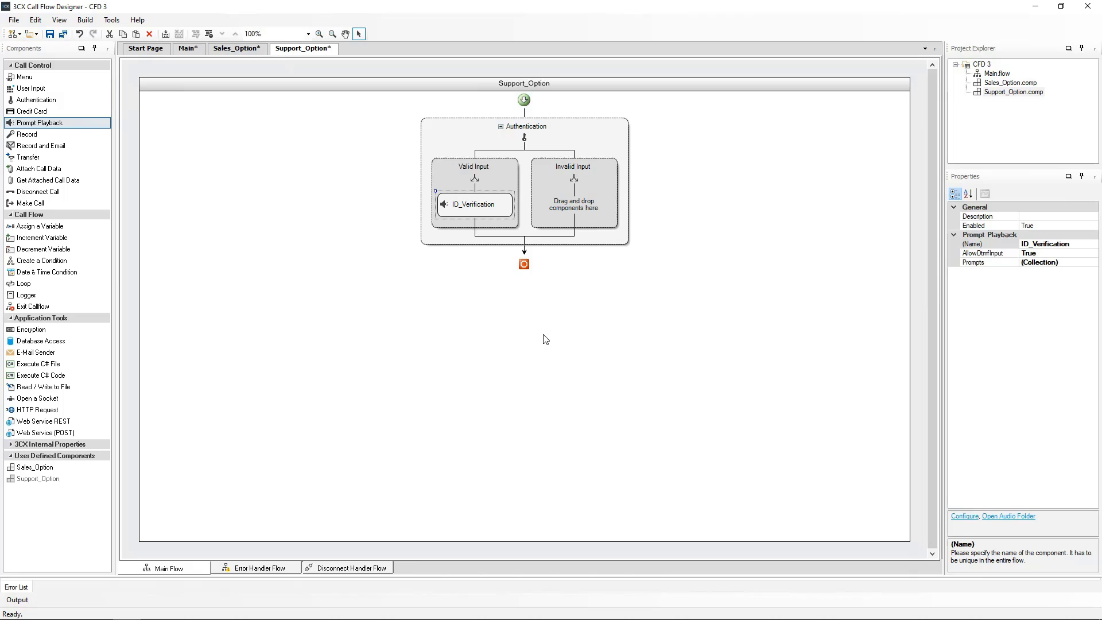
click(187, 49)
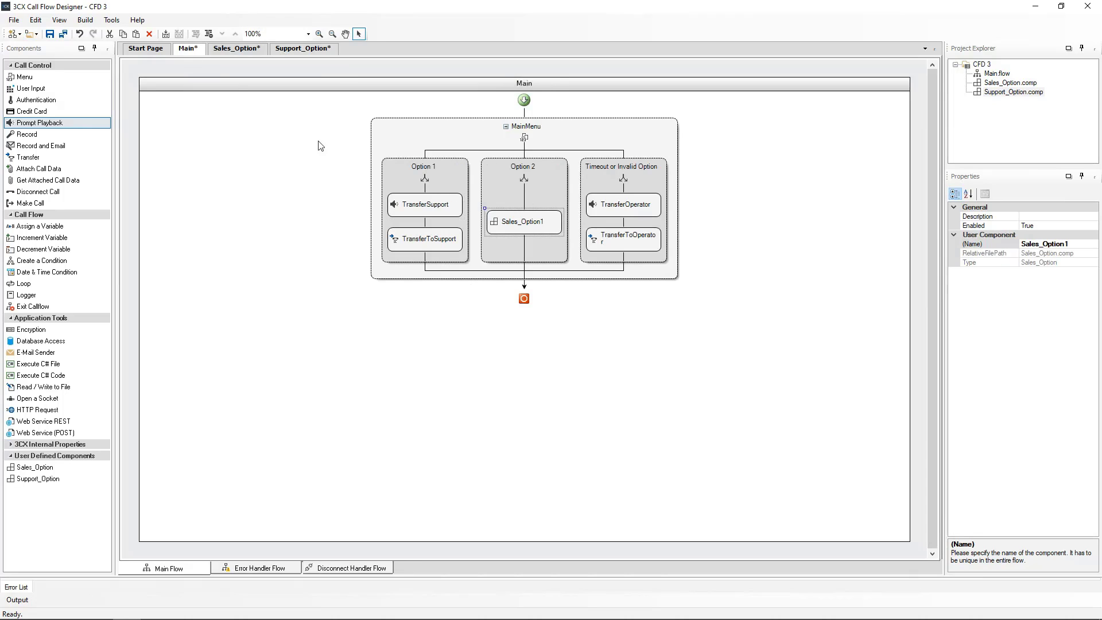
click(422, 210)
ctrl+click(421, 246)
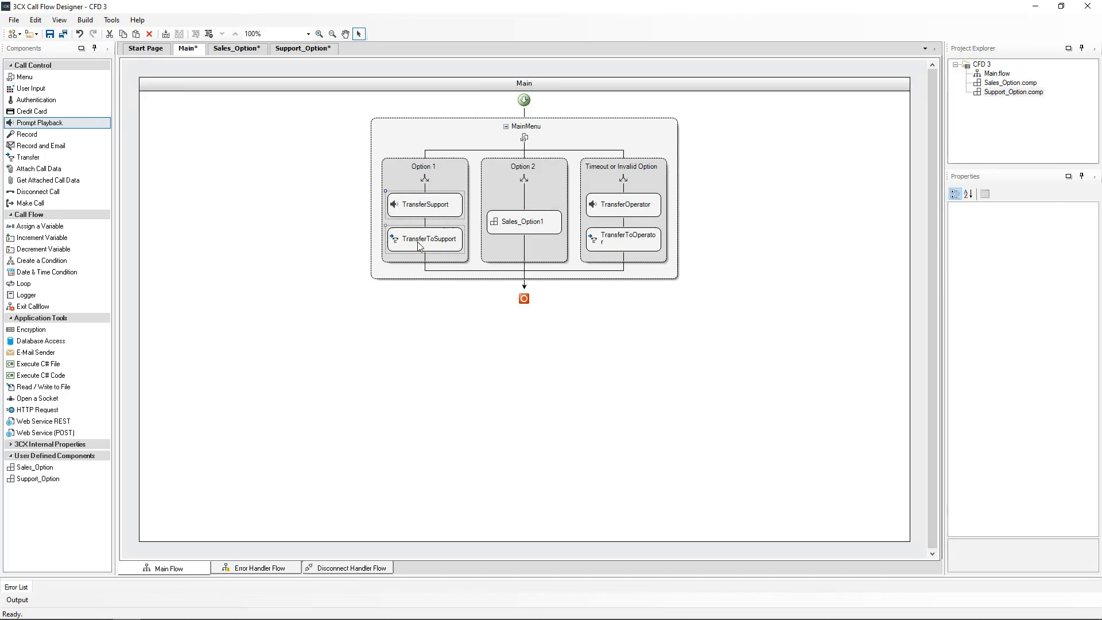
key(Delete)
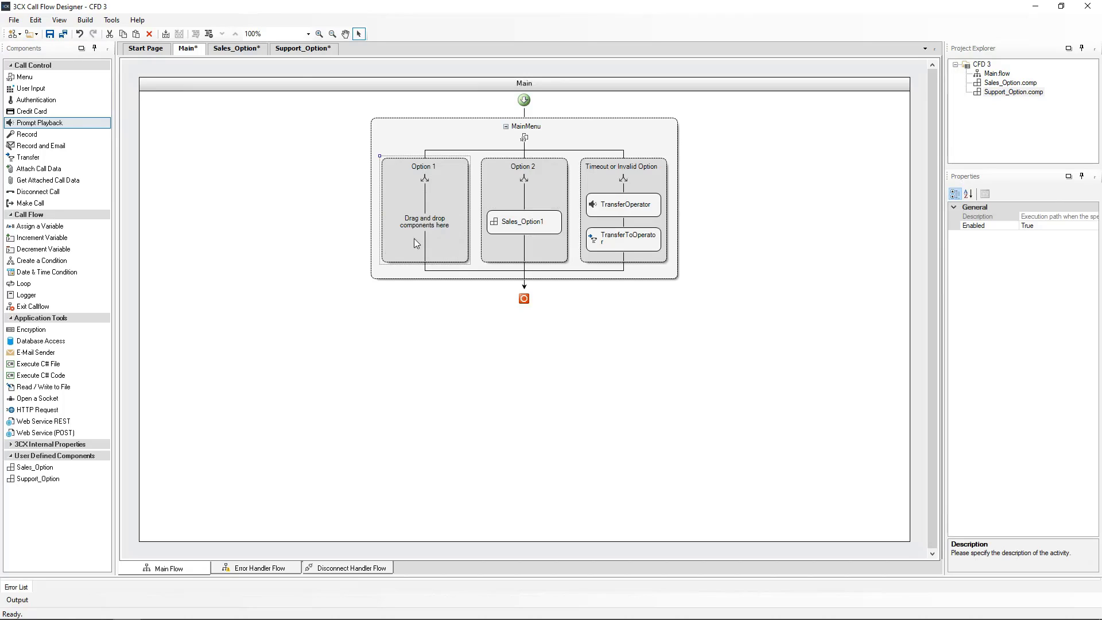
click(301, 51)
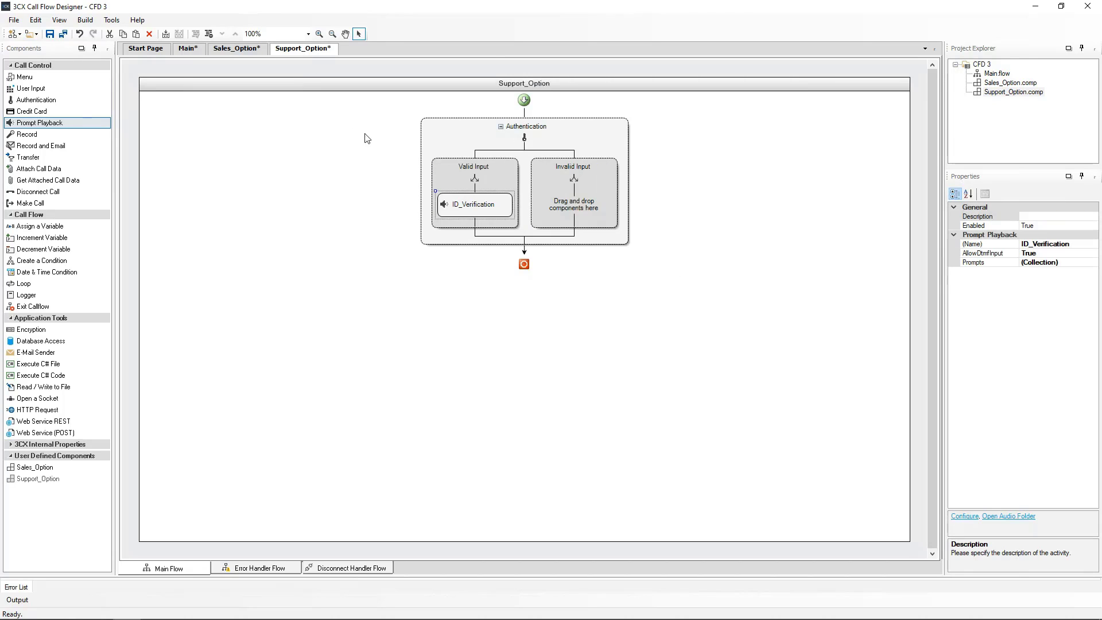
click(477, 229)
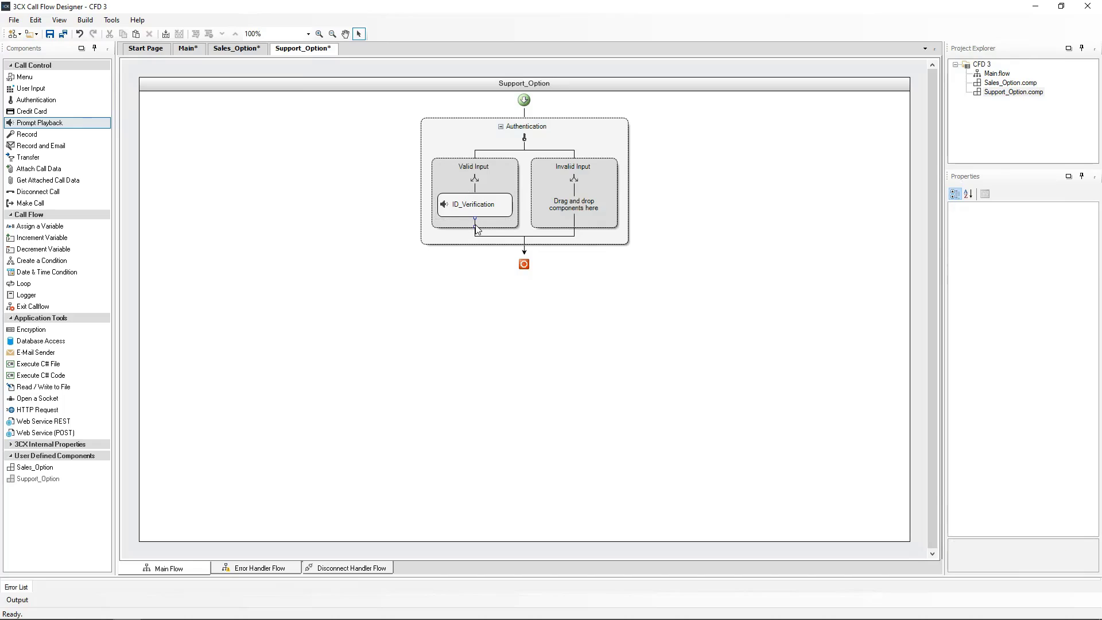
key(ctrl+v)
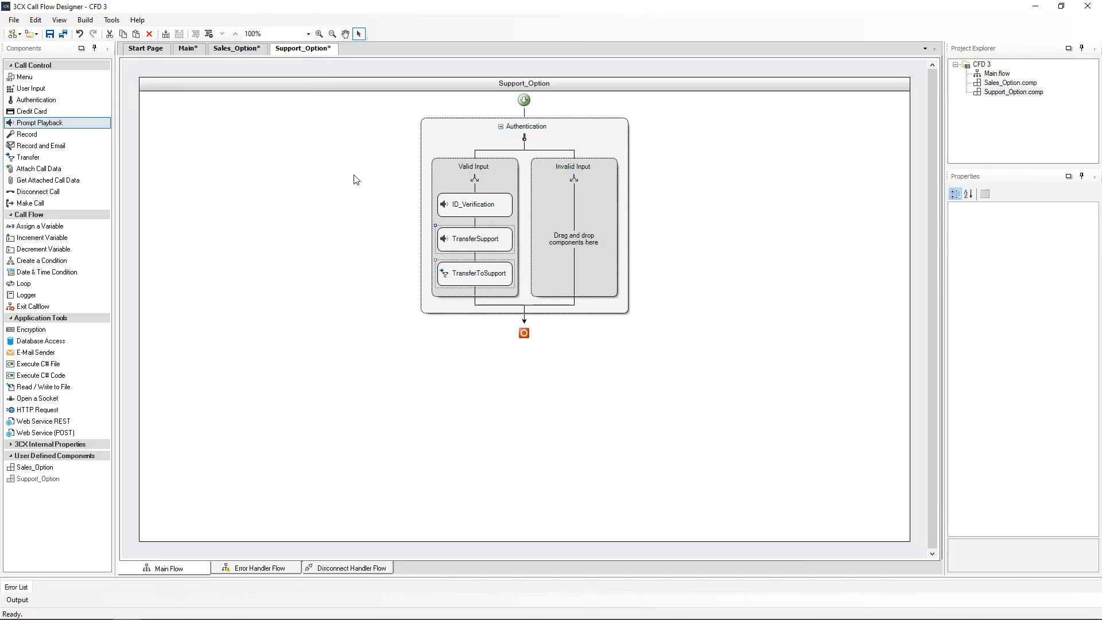
Add a Sales_Option component to Invalid Input and start editing its (Name).
drag(56, 468, 579, 233)
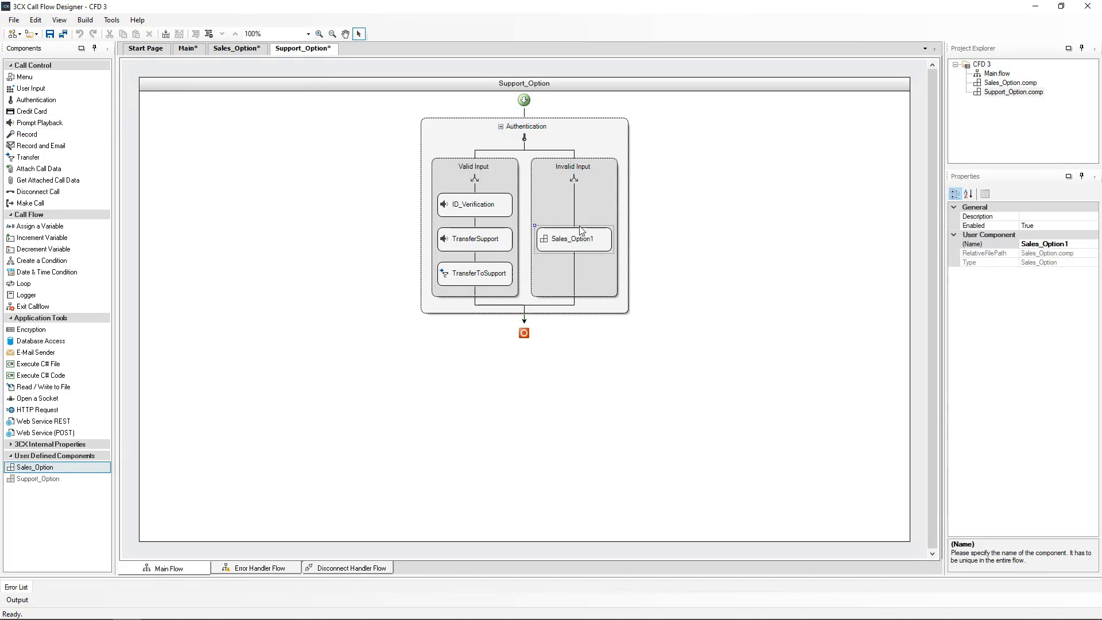
click(1079, 246)
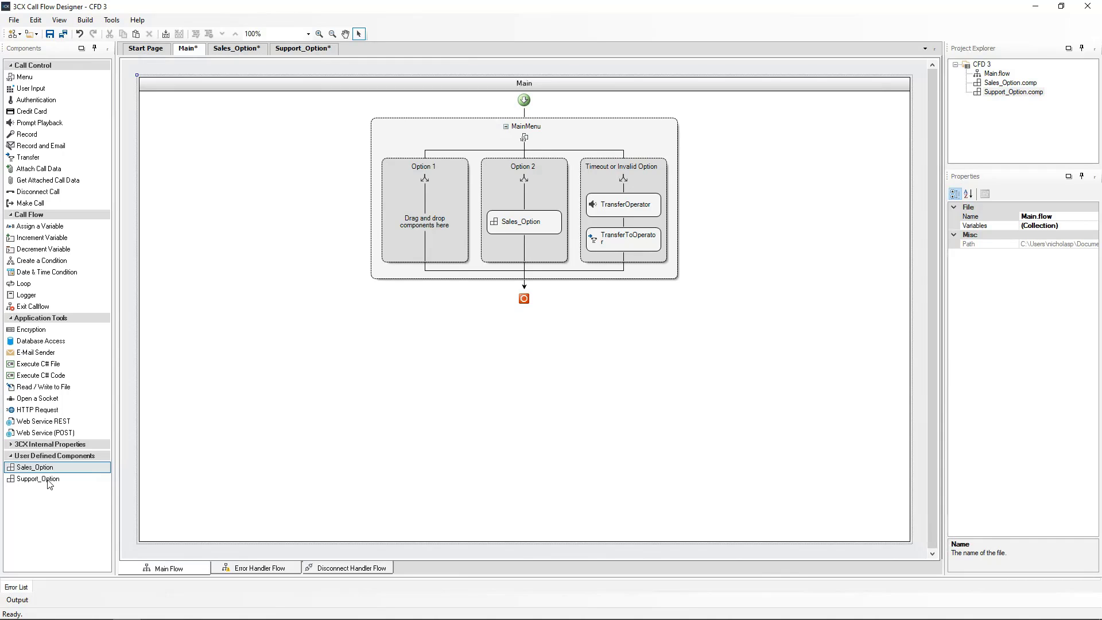
Add a Support_Option component to Main's Option 1, named Support_Option without the trailing 1.
drag(50, 484, 425, 230)
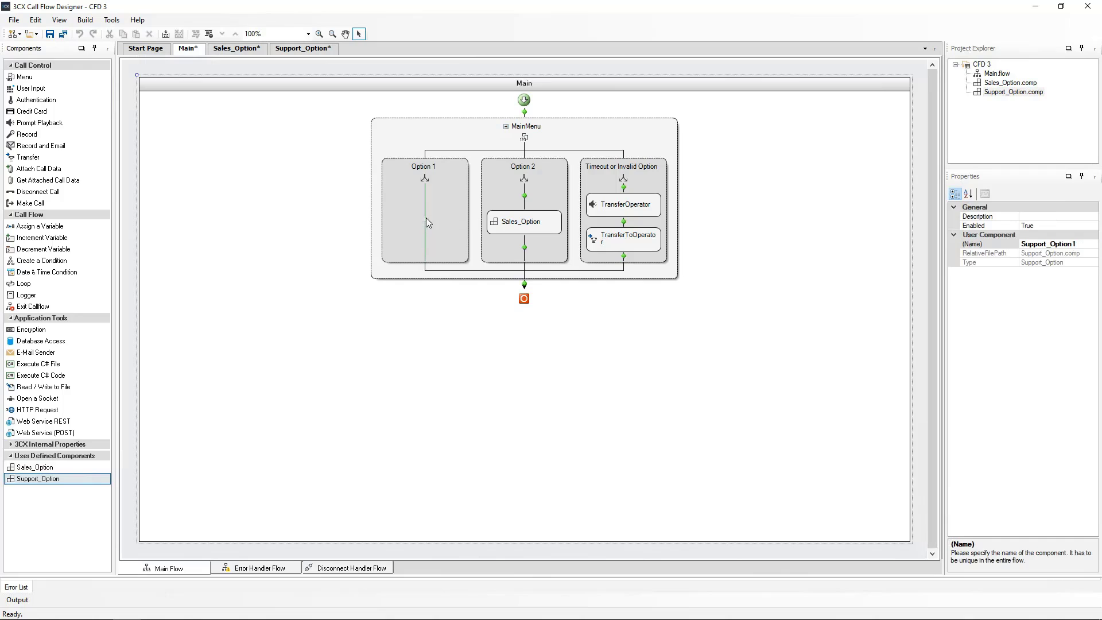
click(1087, 243)
key(BackSpace)
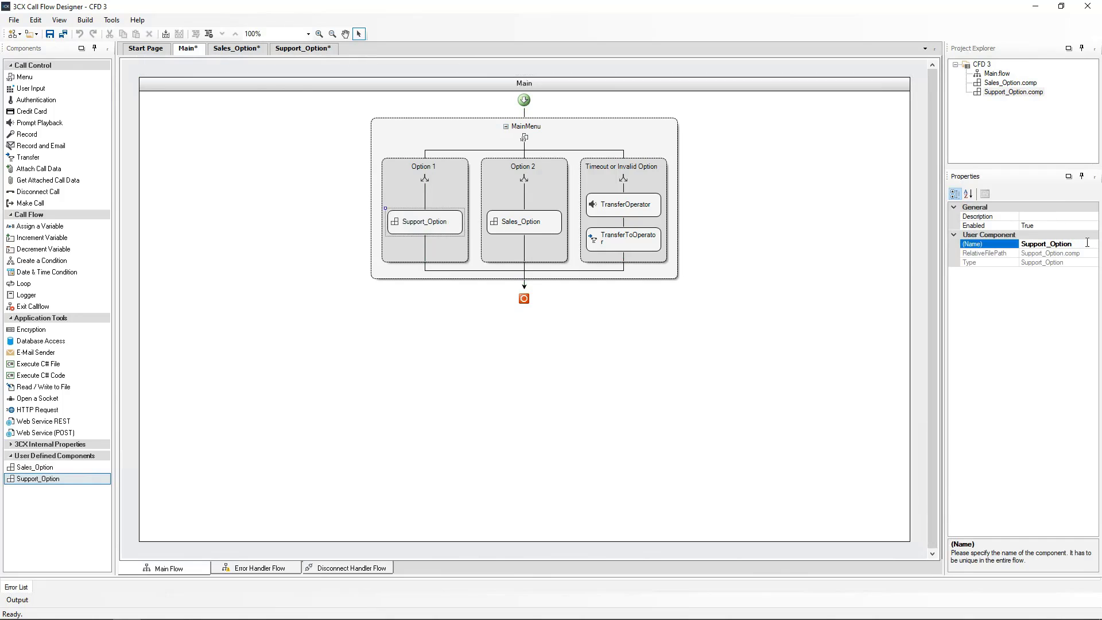
click(507, 406)
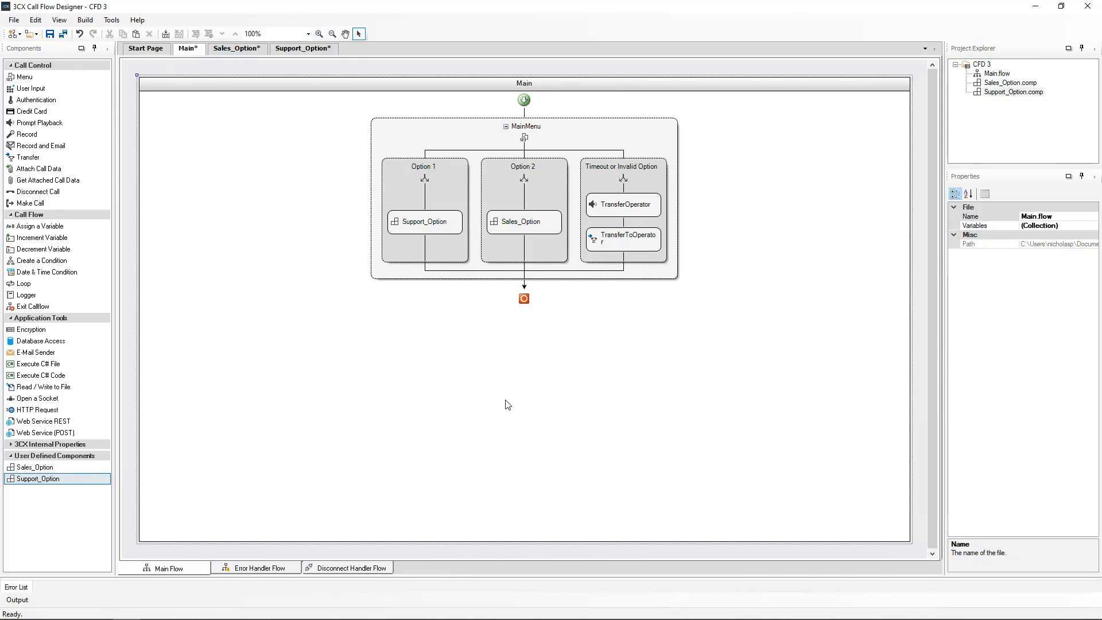
Save the project and run Build All.
key(ctrl+shift+s)
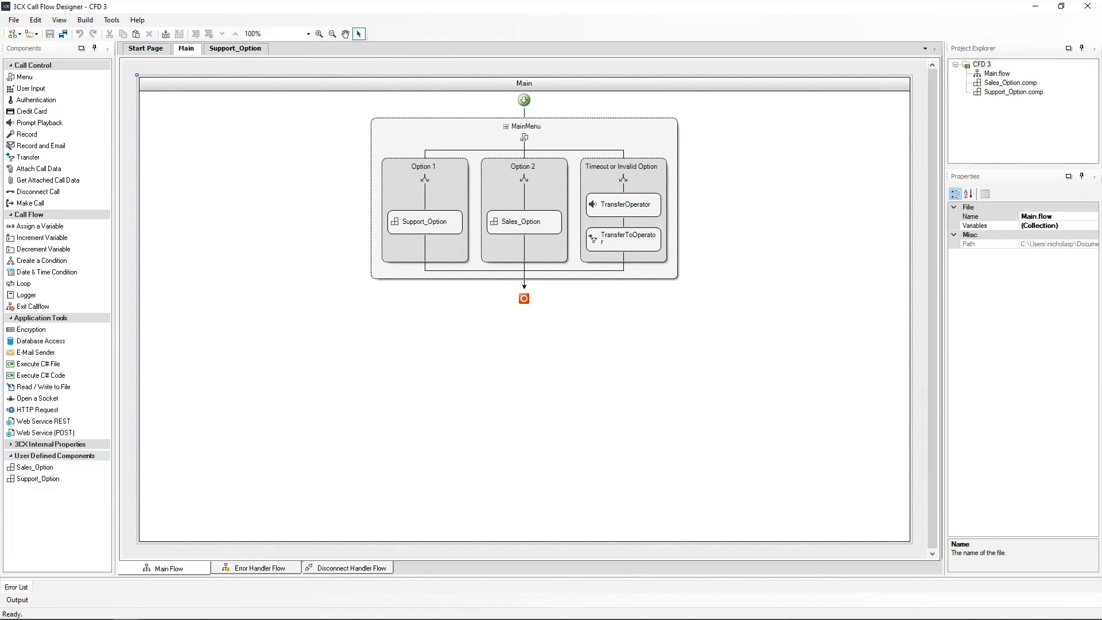
click(87, 22)
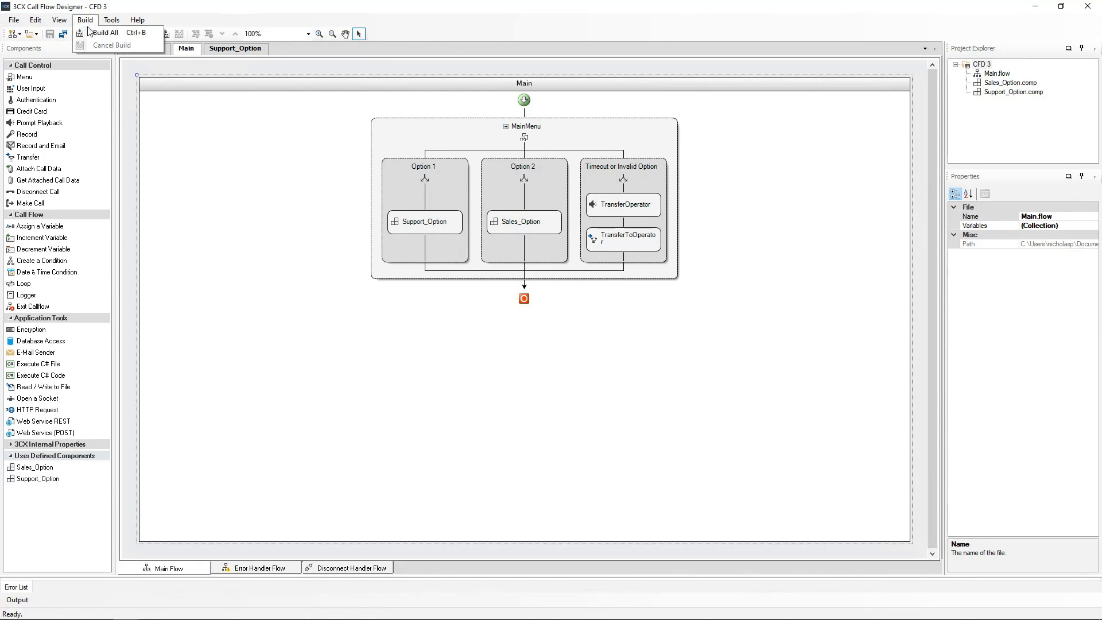
click(91, 33)
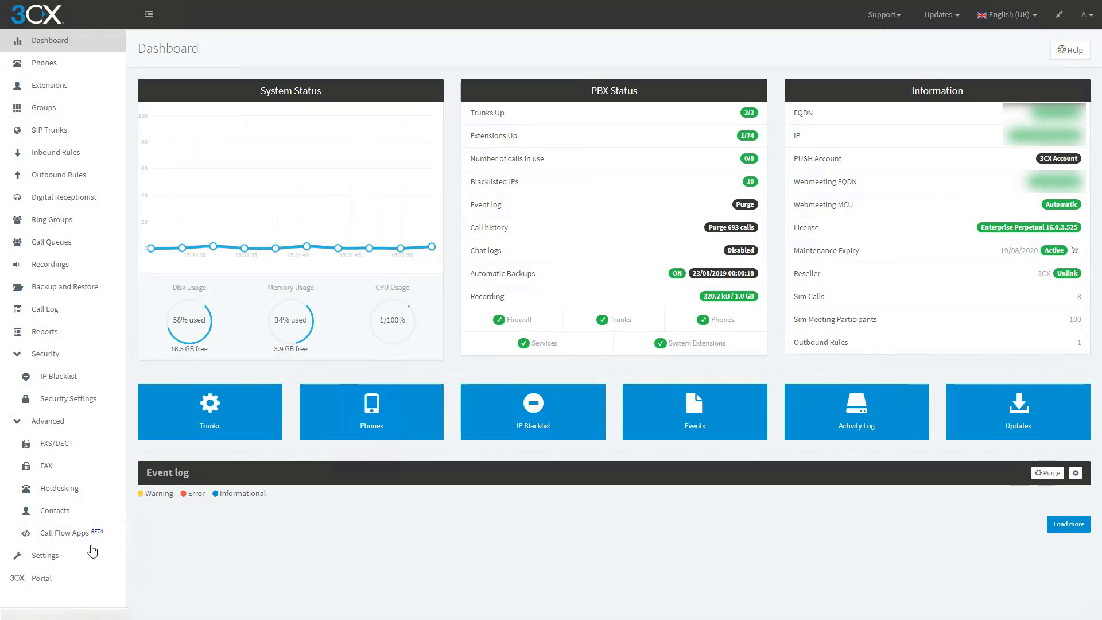
Upload the cfd_3 app and route NY Number's office-hours calls to cfd_3.Main.
click(63, 534)
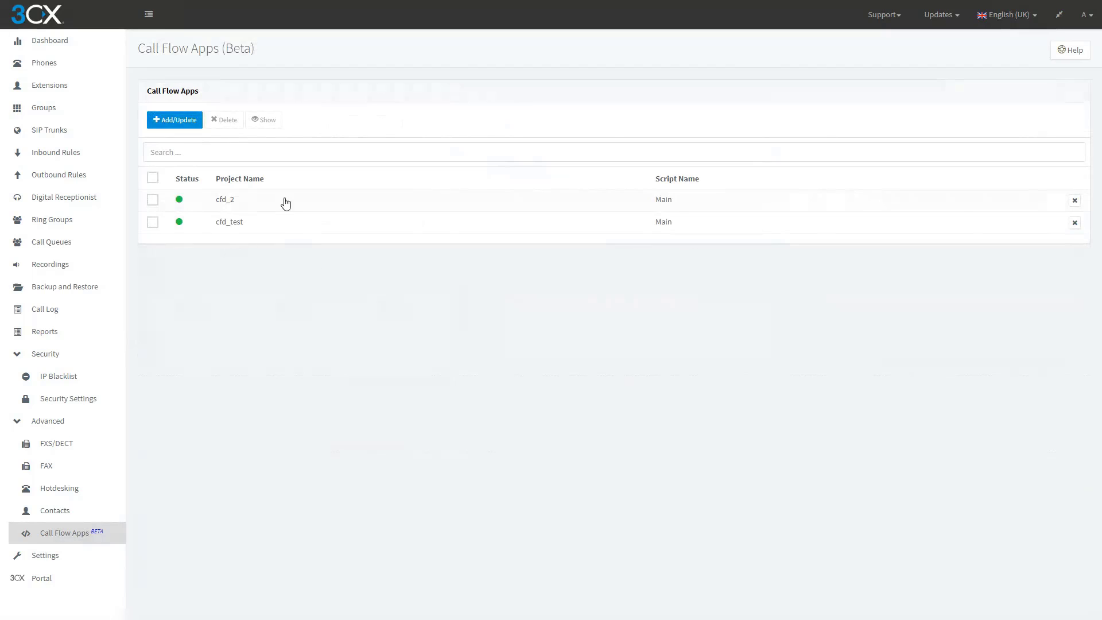
click(198, 128)
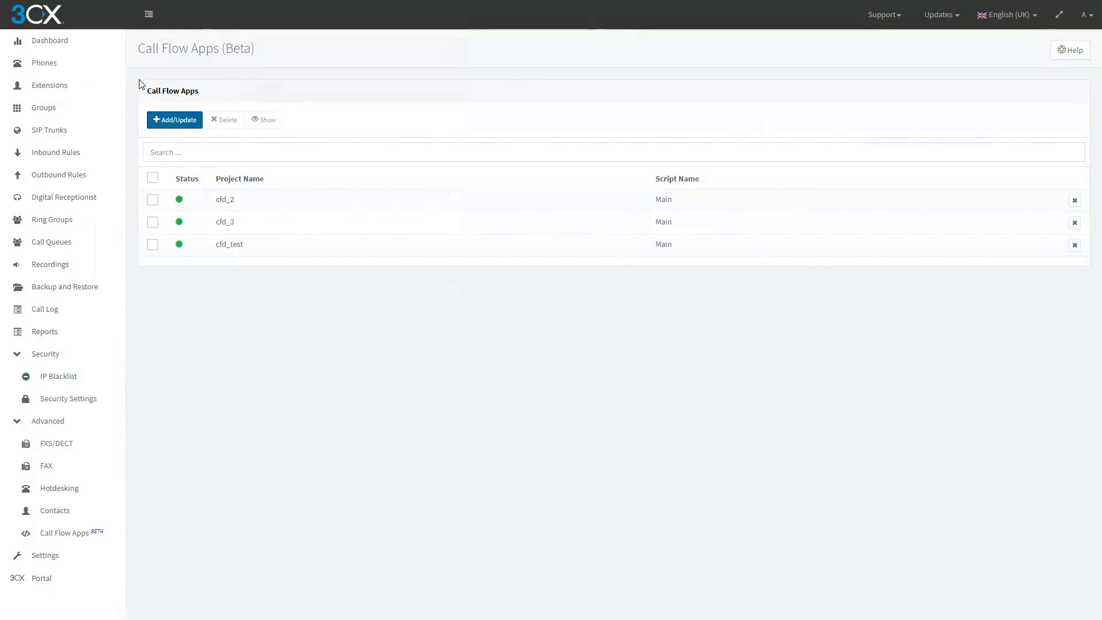
click(55, 152)
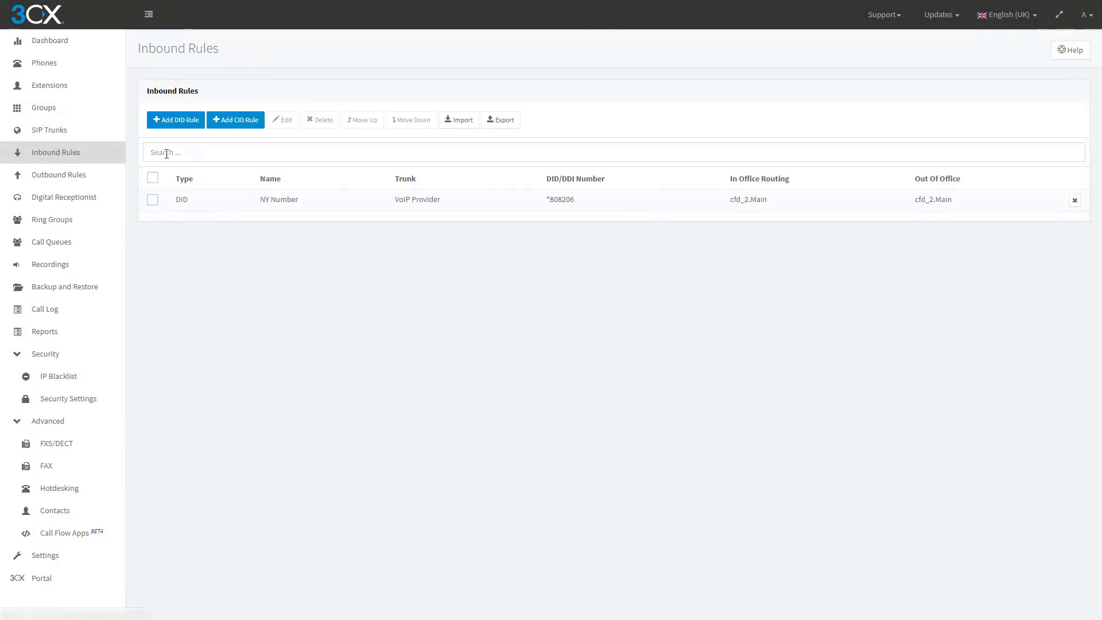
double_click(496, 208)
click(210, 312)
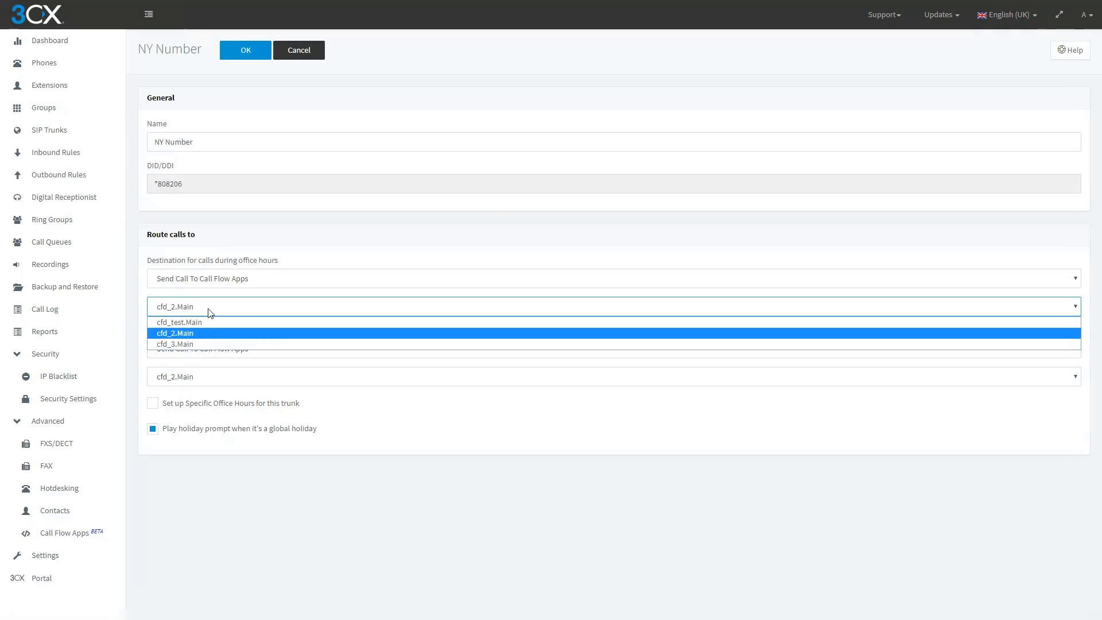
click(192, 343)
click(185, 382)
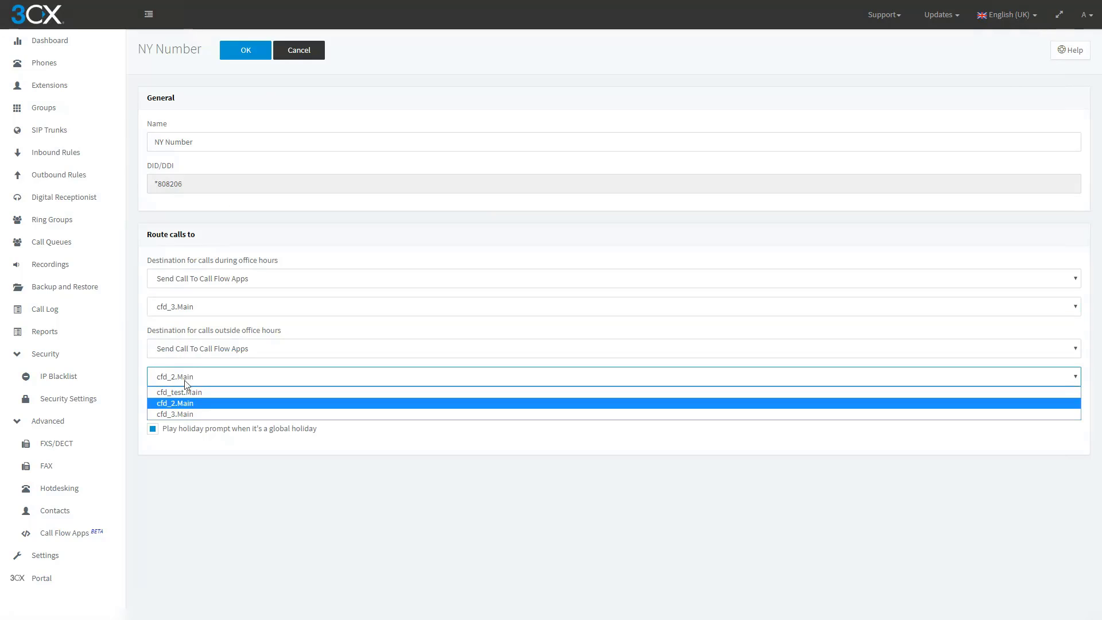